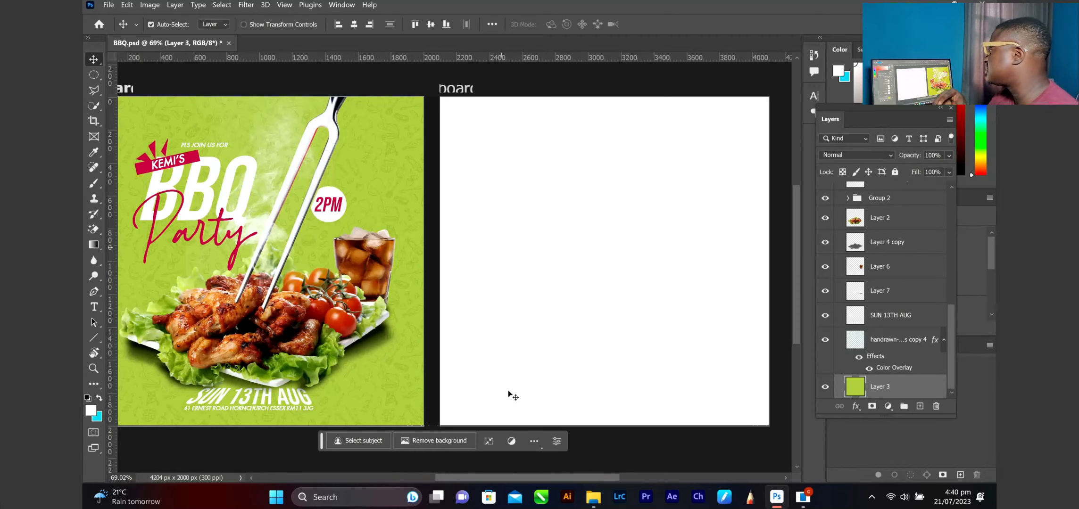
- Add a new layer to the blank artboard and fill it with the green sampled from the finished flyer's background
left_click_drag(519, 478, 521, 478)
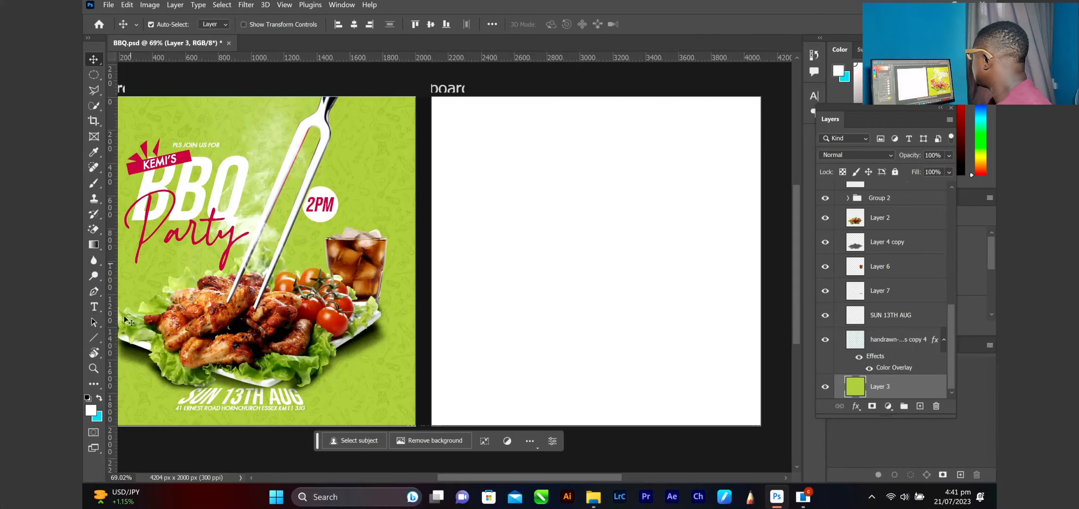
left_click(580, 230)
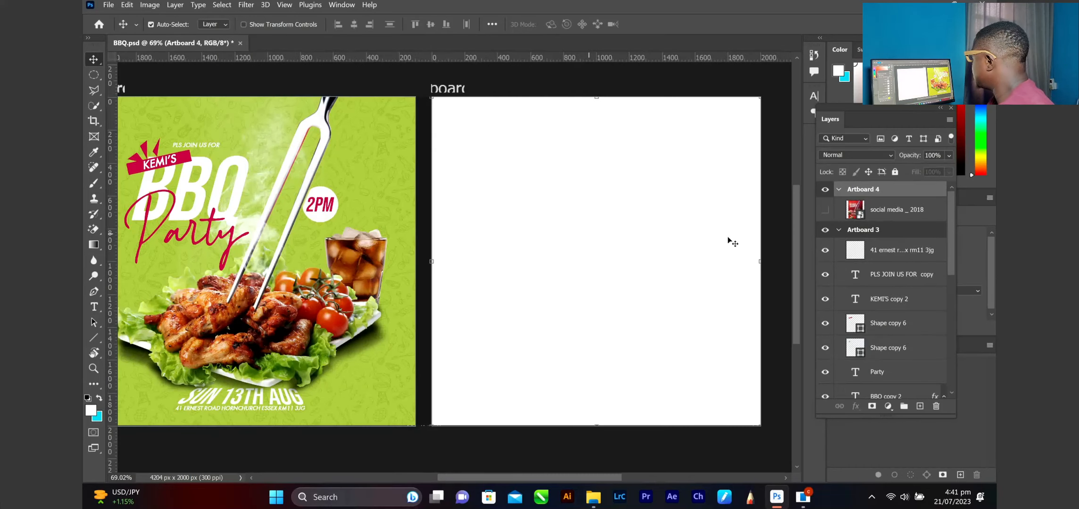
left_click(920, 407)
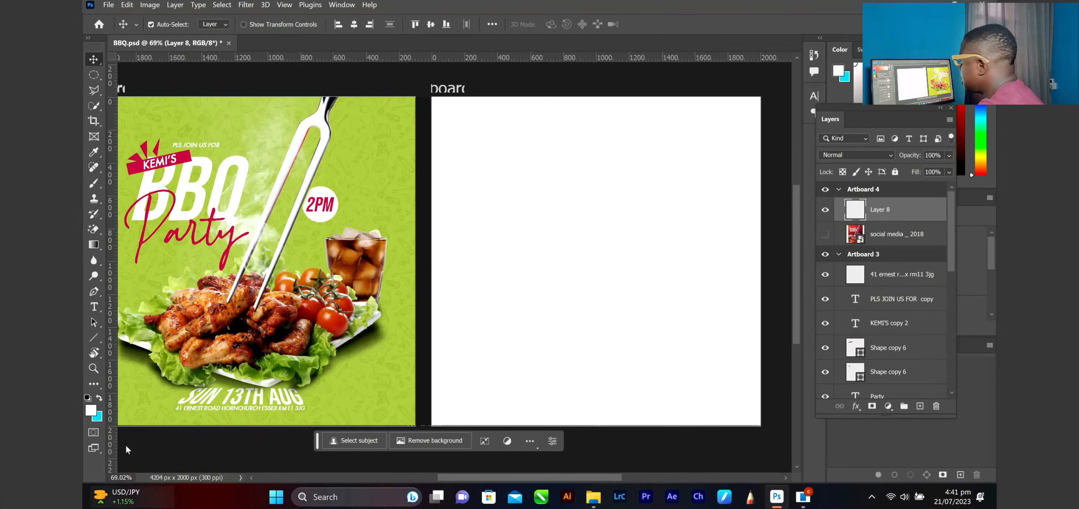
left_click(94, 412)
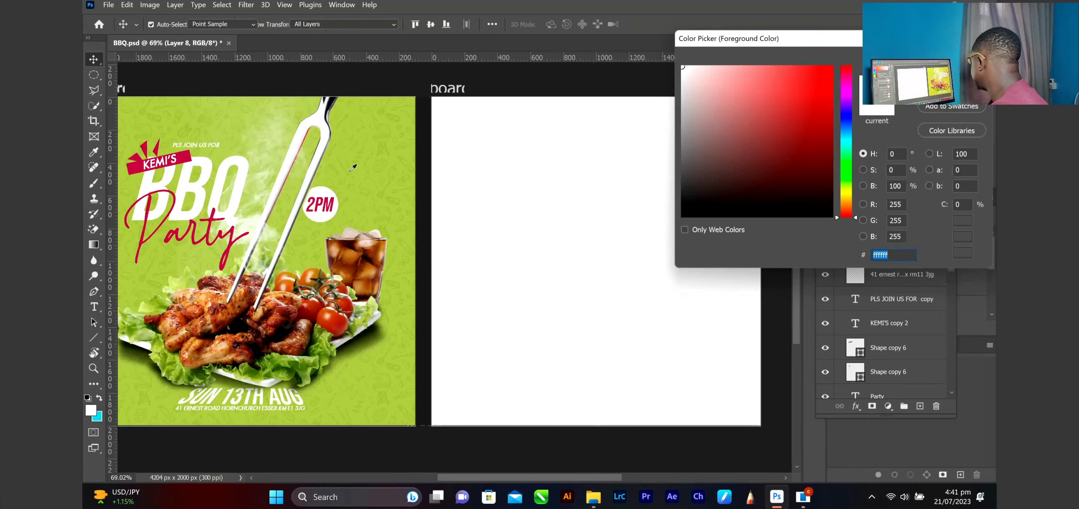
left_click(363, 167)
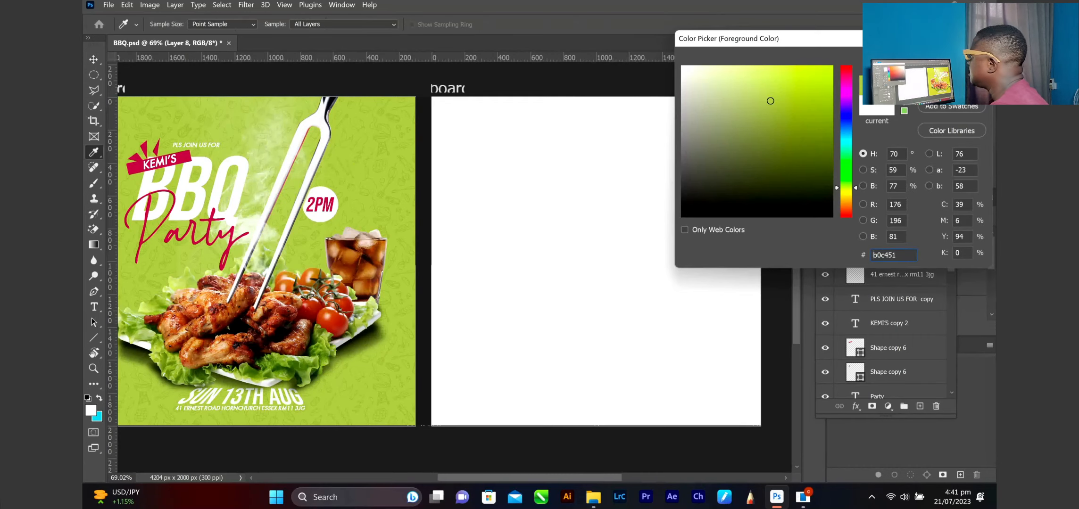
key("Return")
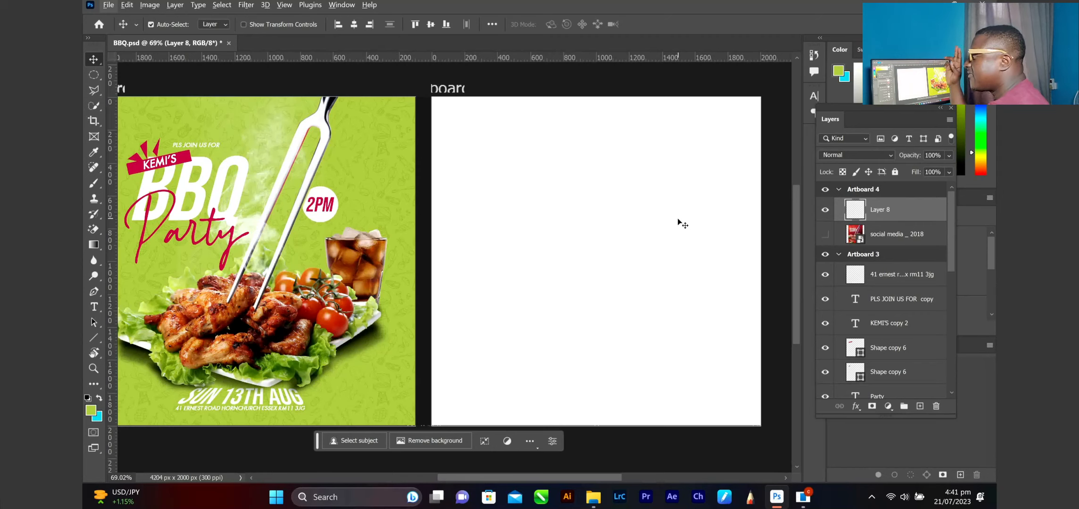
key("alt+BackSpace")
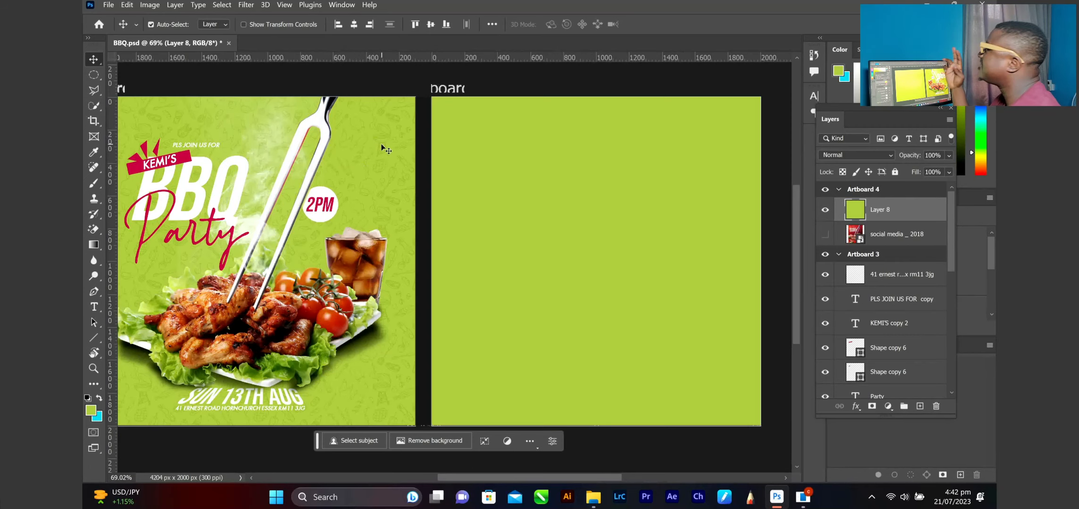
- Copy the hand-drawn barbecue elements pattern layer from the finished flyer onto the green artboard, above the fill layer
left_click(372, 127)
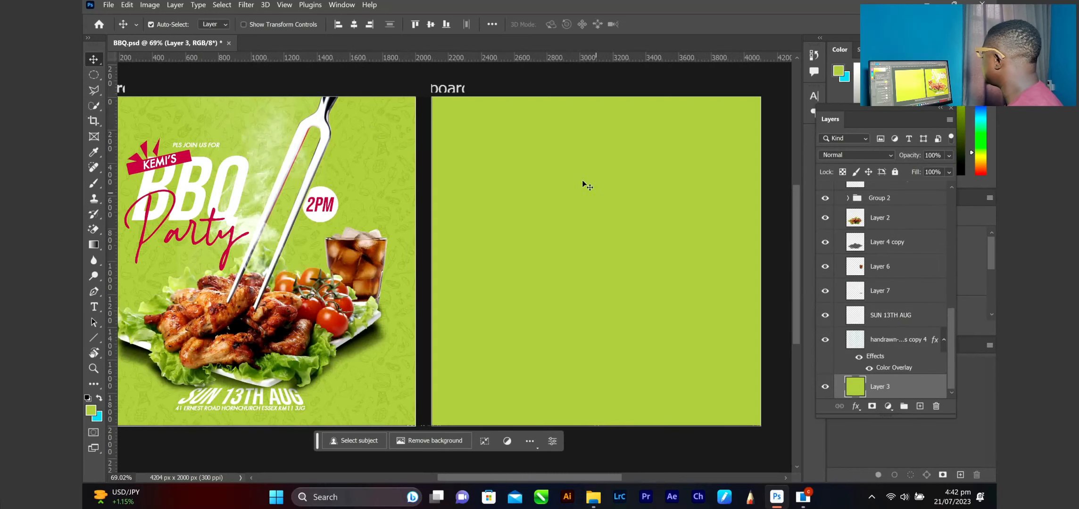
left_click(908, 341)
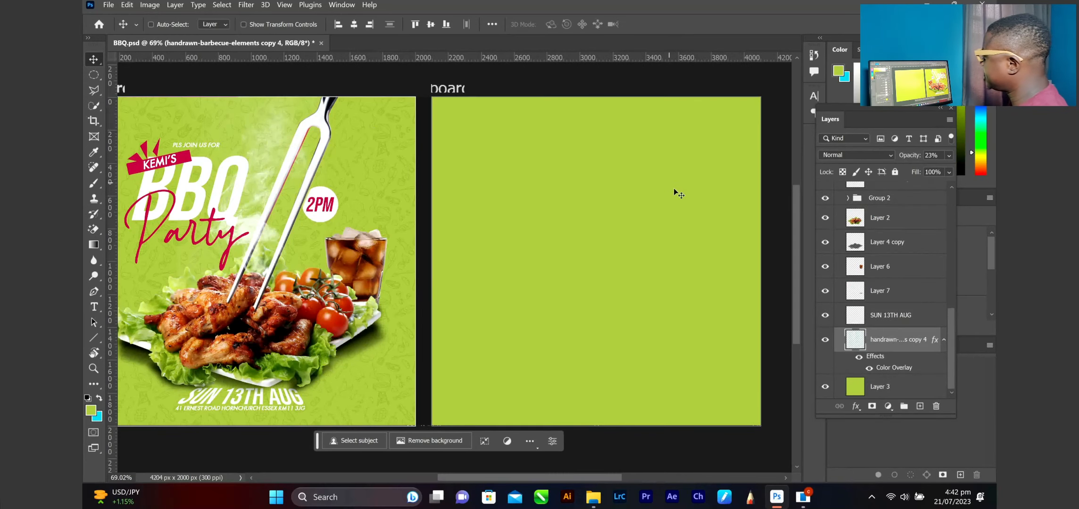
left_click(588, 179)
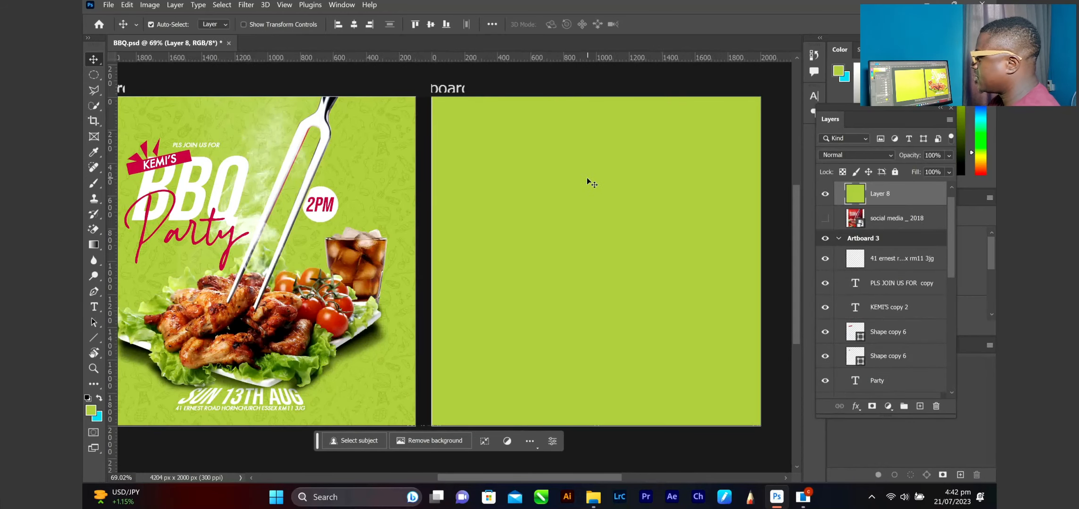
key("ctrl+v")
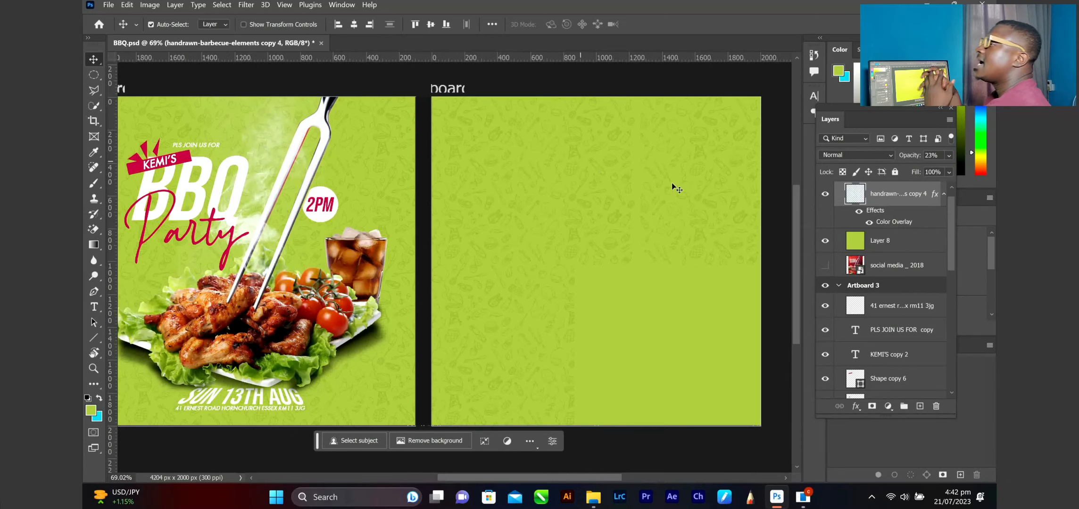
left_click(825, 194)
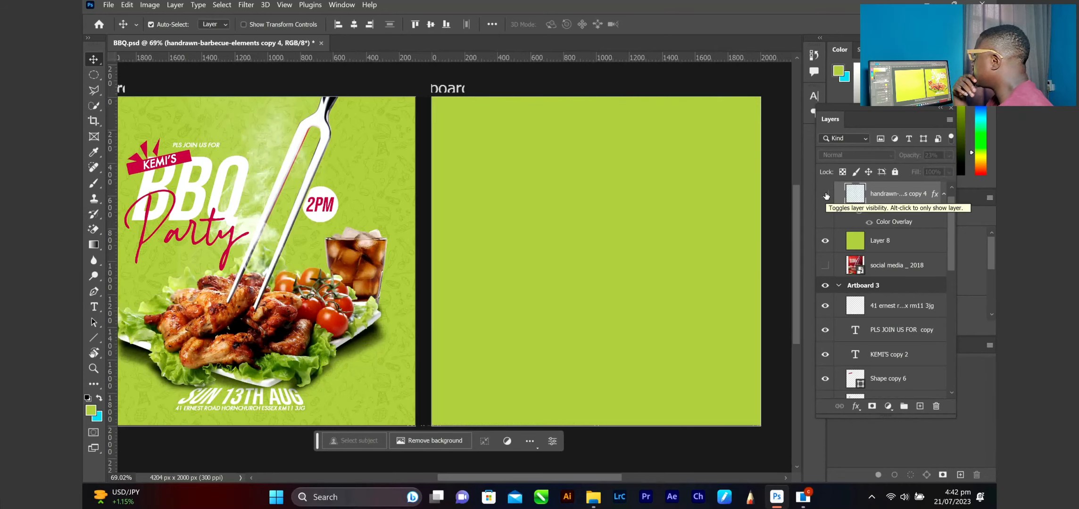
left_click(826, 195)
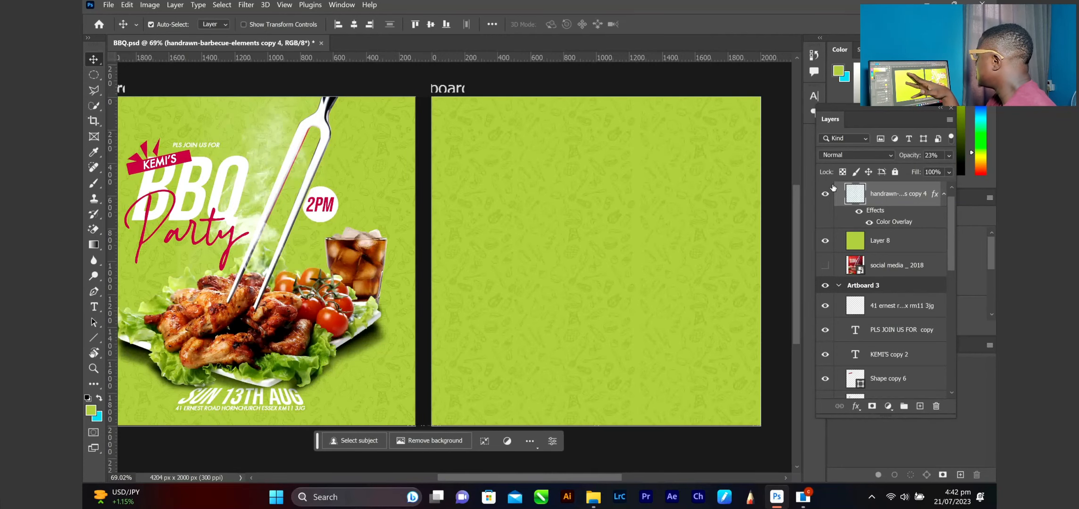
- Adjust the position of the copied barbecue pattern over the green background and compare the artboard with it hidden and shown
key("ctrl")
mouse_move(580, 184)
left_mouse_down()
mouse_move(642, 188)
mouse_move(600, 183)
left_mouse_up()
key("ctrl")
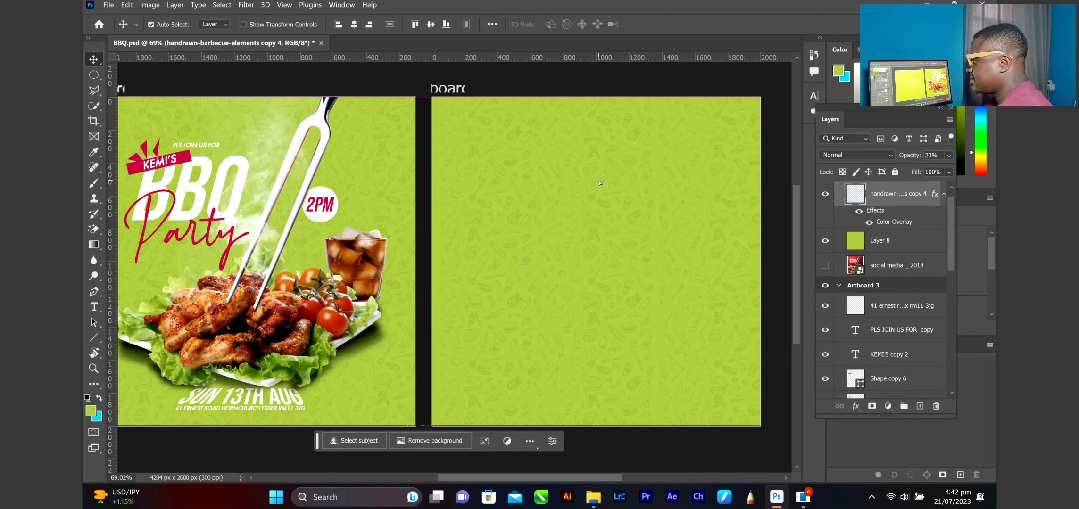
key("shift+Left")
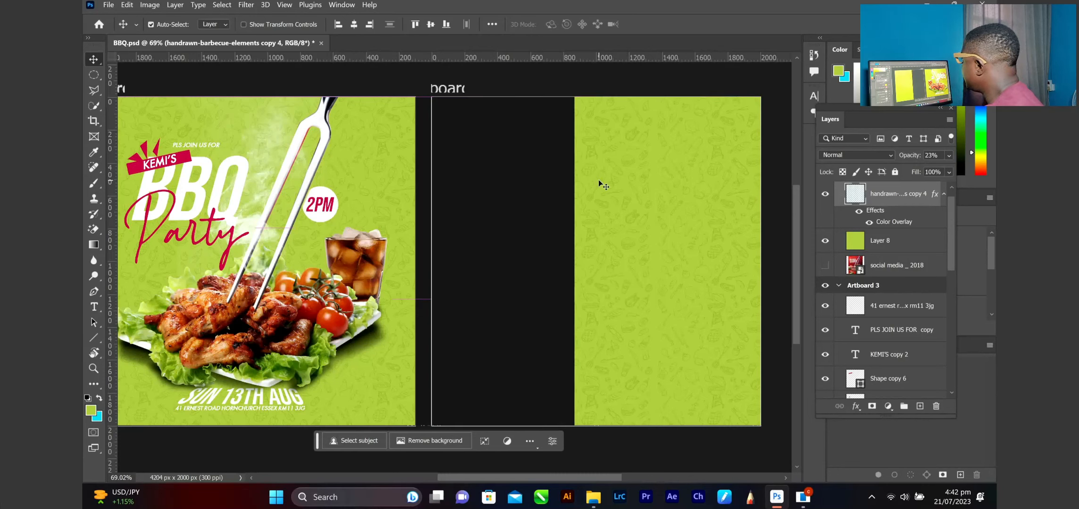
left_click(825, 195)
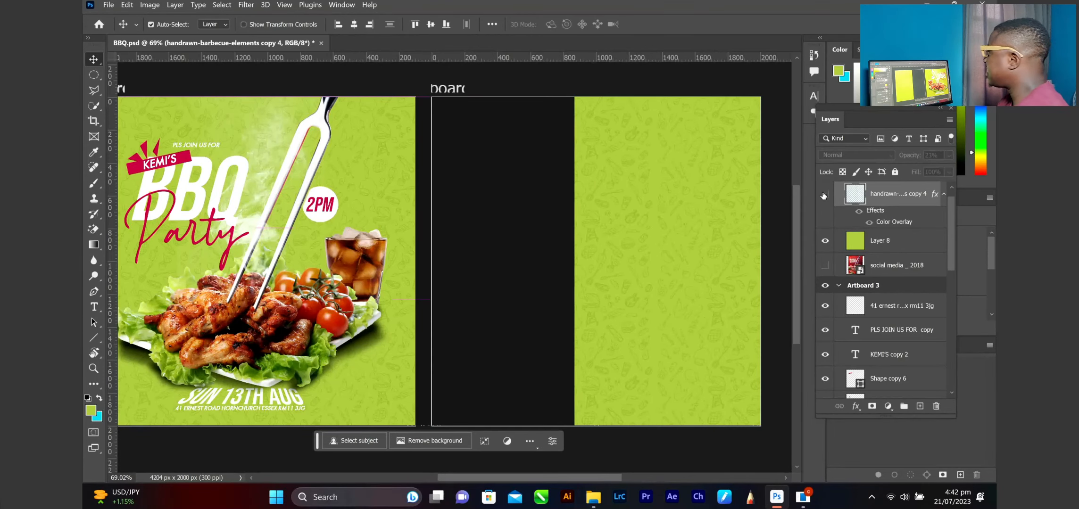
left_click(825, 194)
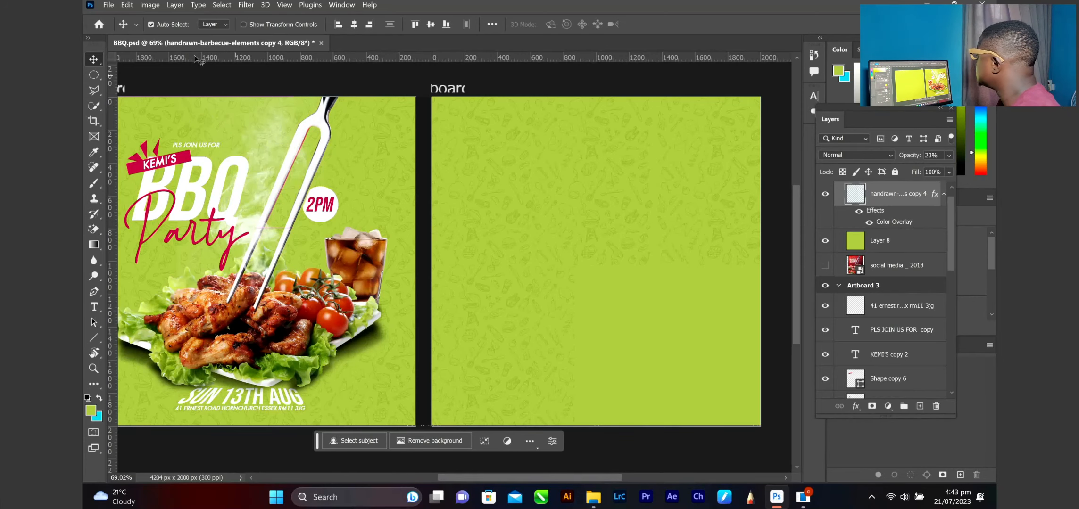
- Place the delicious-fried-chicken-plate image from Downloads as an embedded object on the green artboard, keeping its default size
left_click(109, 7)
left_click(125, 32)
left_click(126, 7)
mouse_move(109, 7)
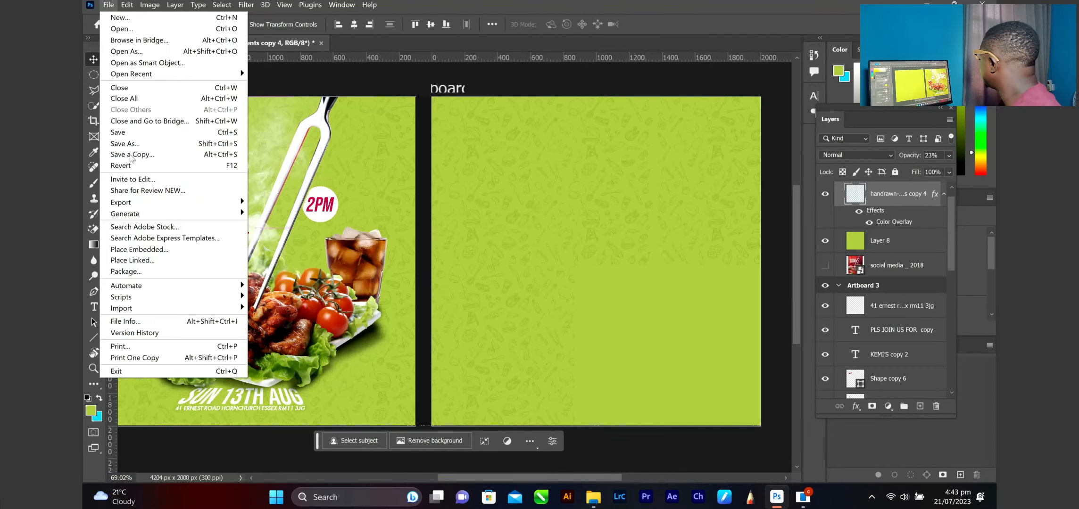
left_click(148, 250)
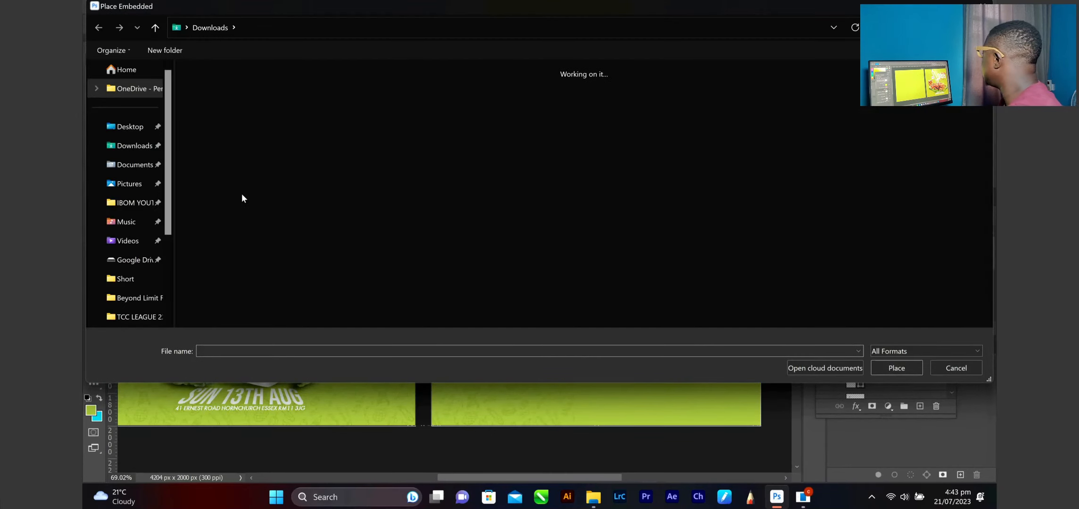
scroll(618, 146, "down", 6)
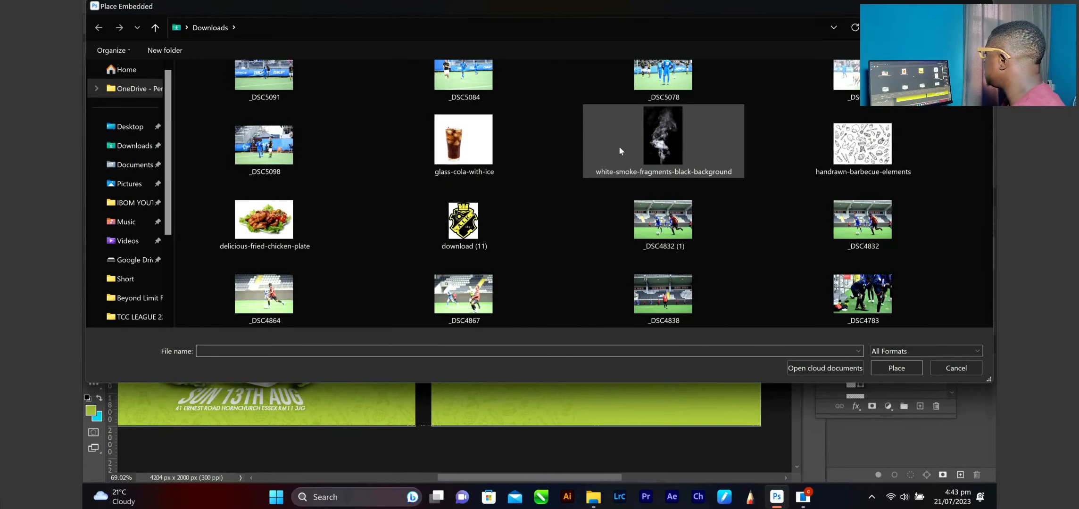
left_click(265, 77)
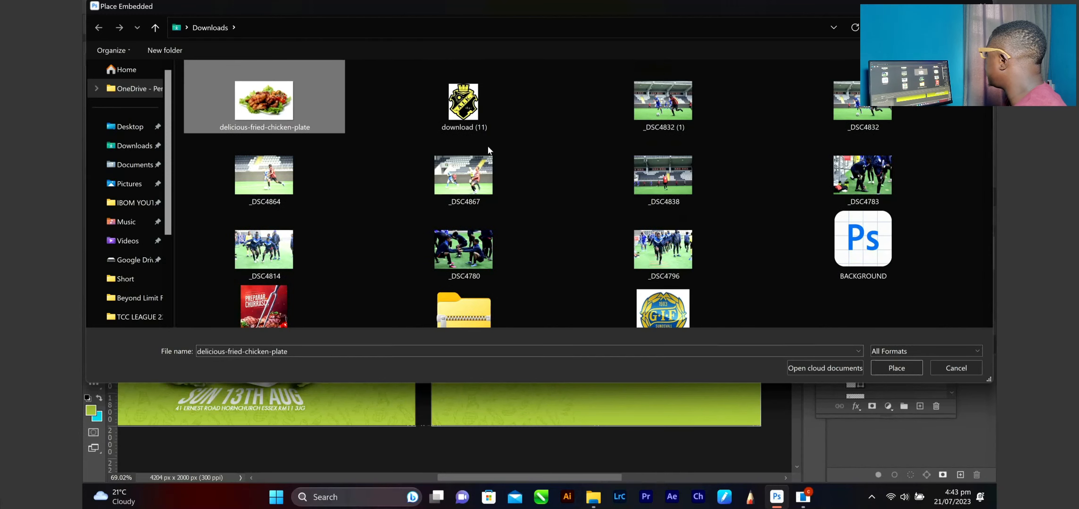
left_click(897, 369)
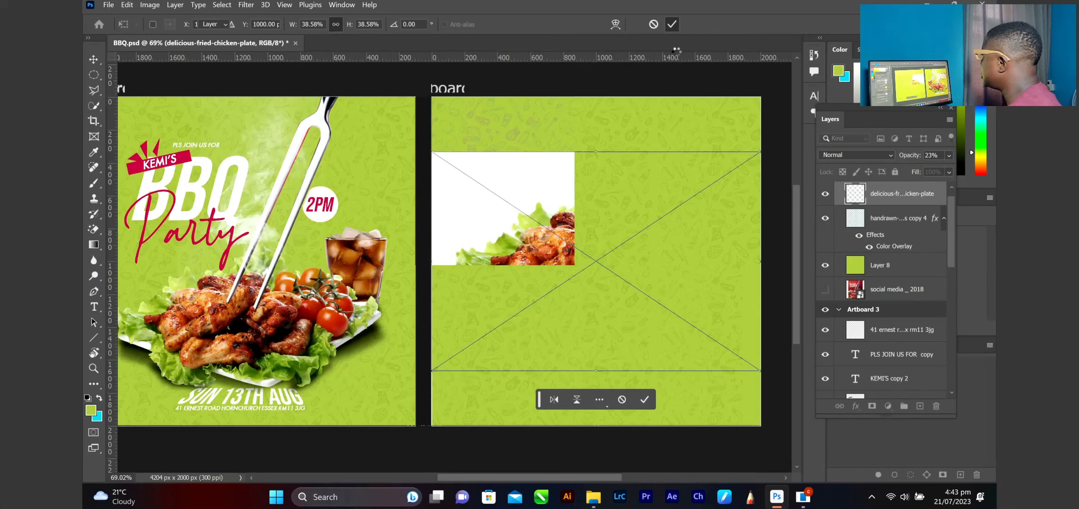
left_click(671, 24)
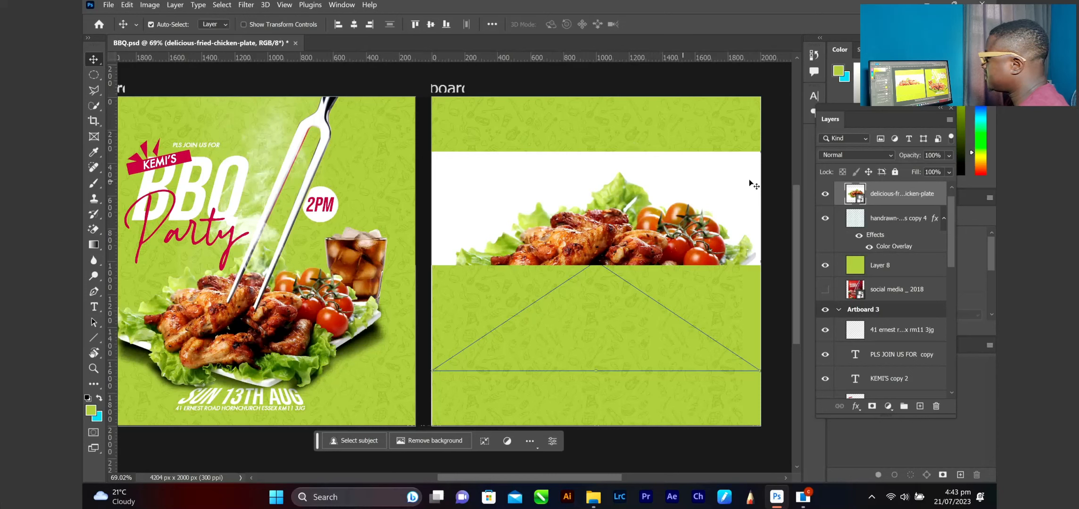
left_click(826, 198)
left_click(826, 197)
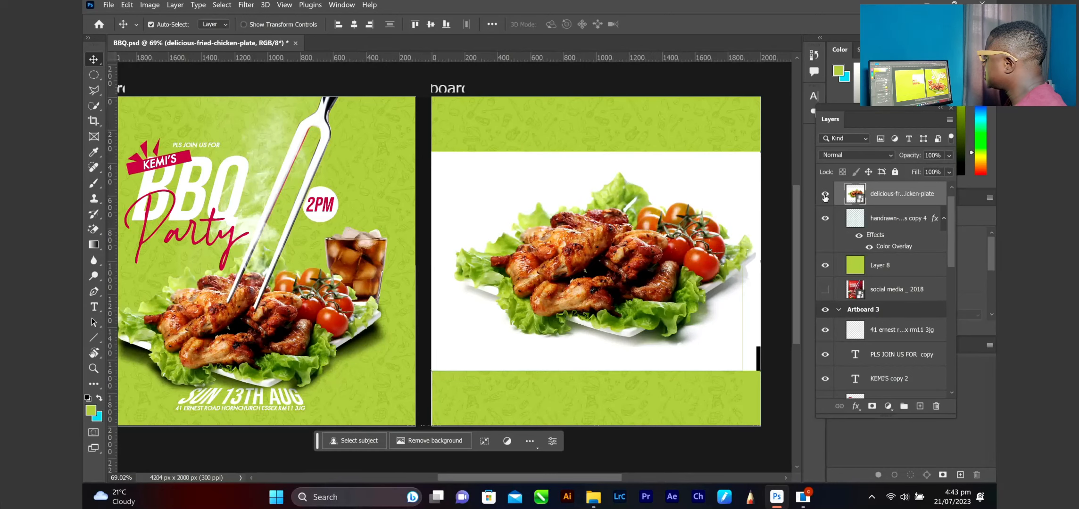
- Select the chicken plate as the subject of the placed image and activate the Quick Selection tool for refining it
left_click(225, 6)
left_click(264, 133)
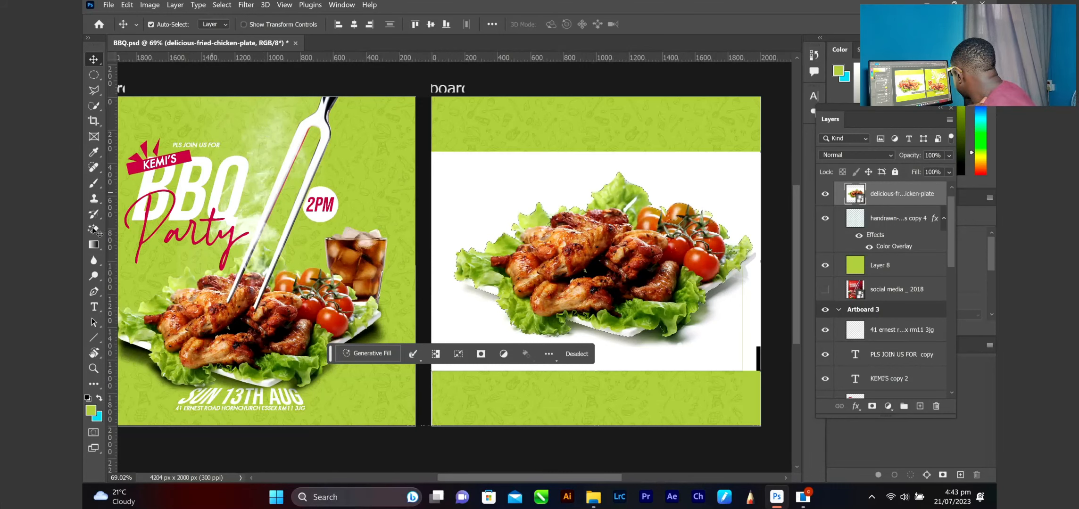
left_click(94, 230)
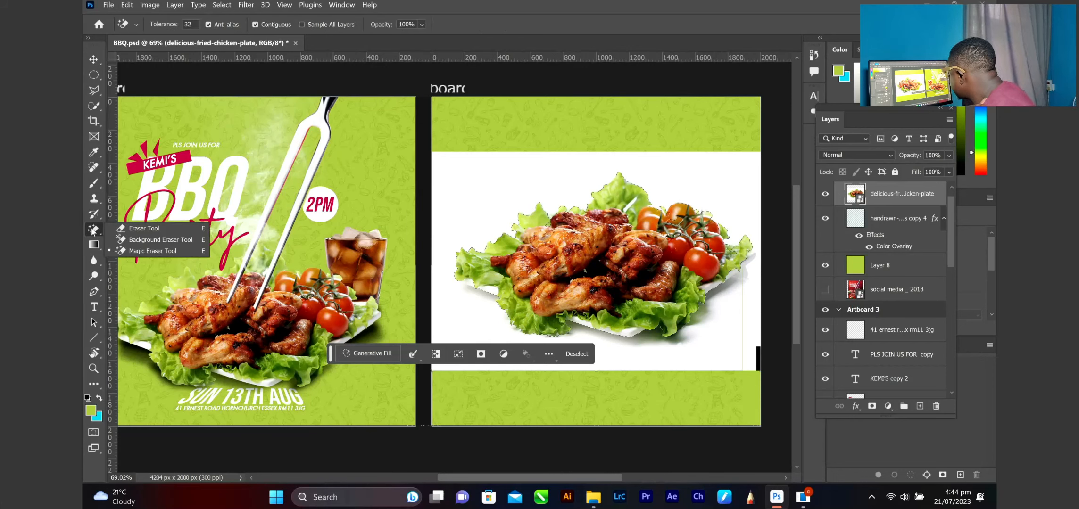
left_click(129, 229)
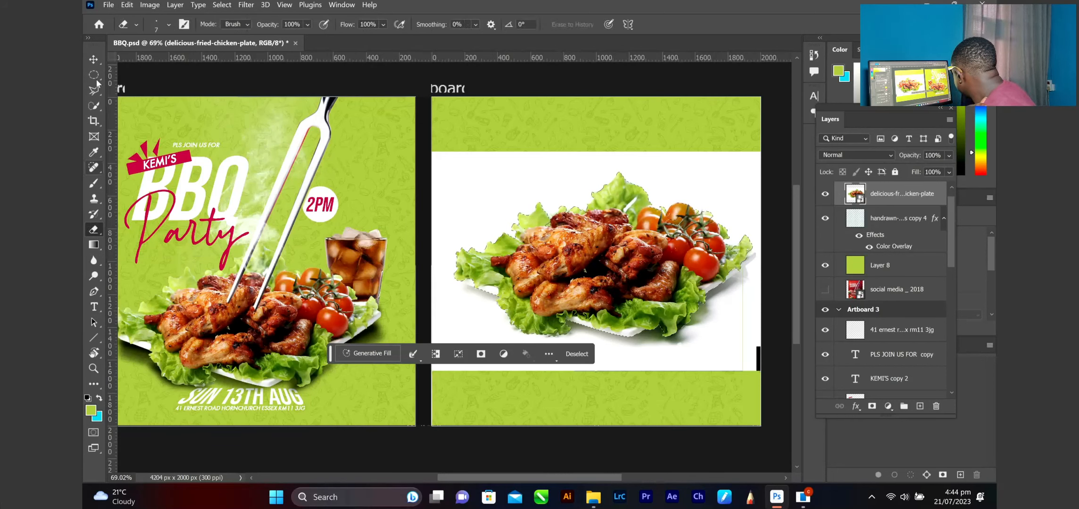
left_click(93, 107)
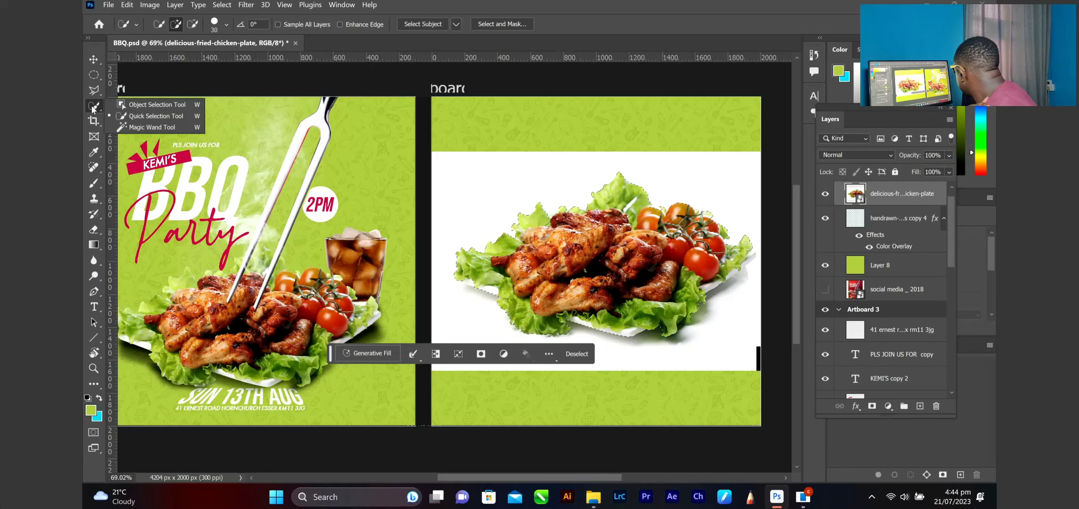
left_click(147, 117)
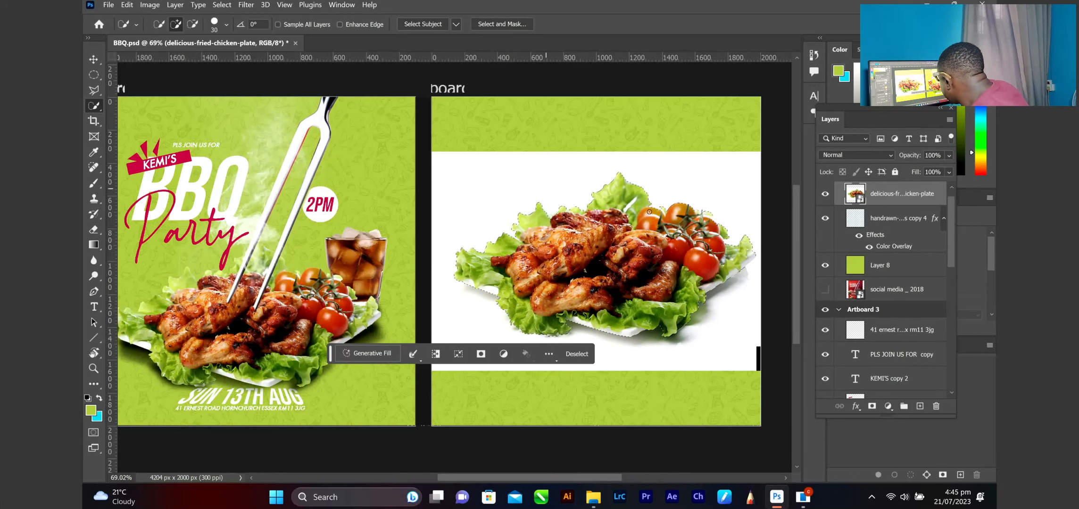
- Copy the selected chicken plate to its own layer and delete the placed original with the white background
key("ctrl+shift+alt+n")
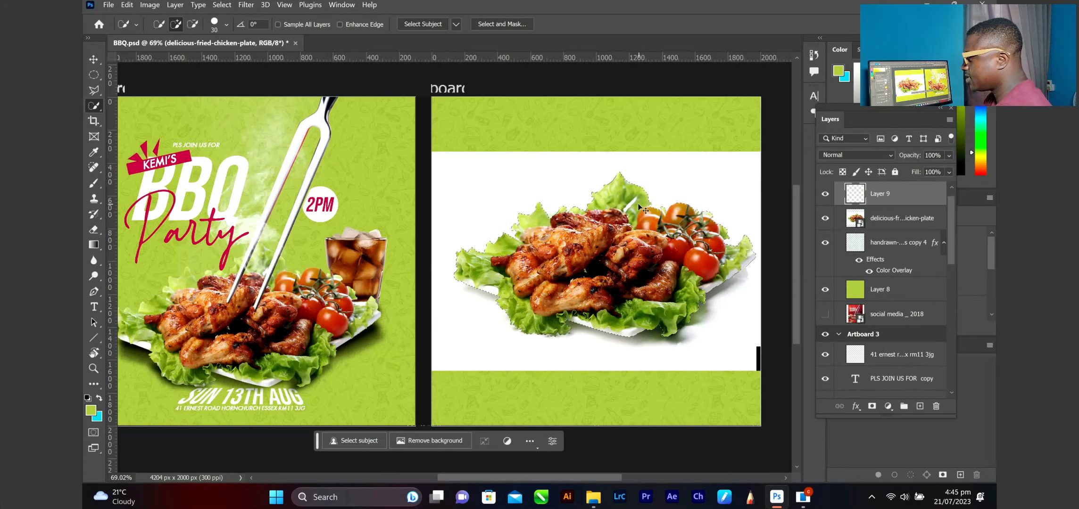
left_click(866, 215)
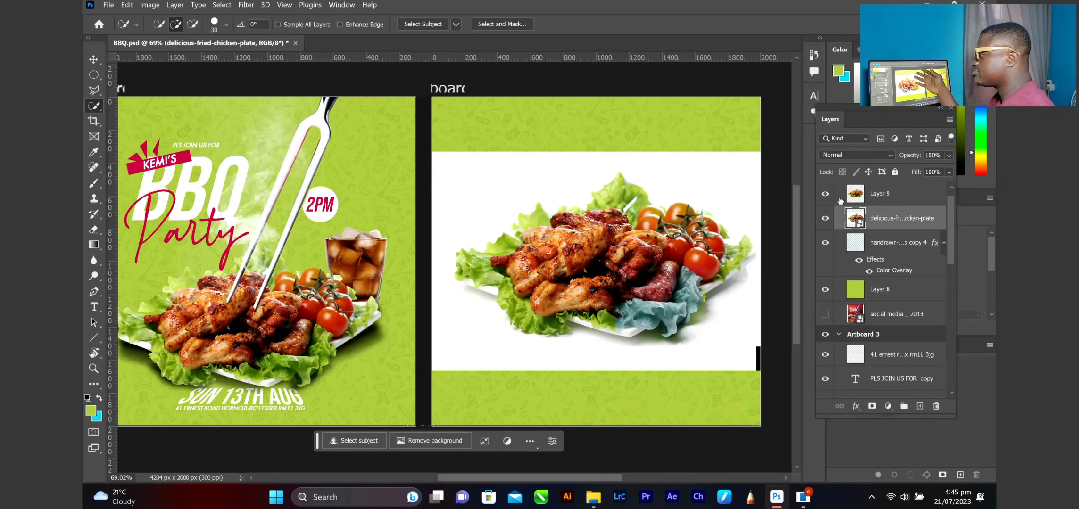
key("Delete")
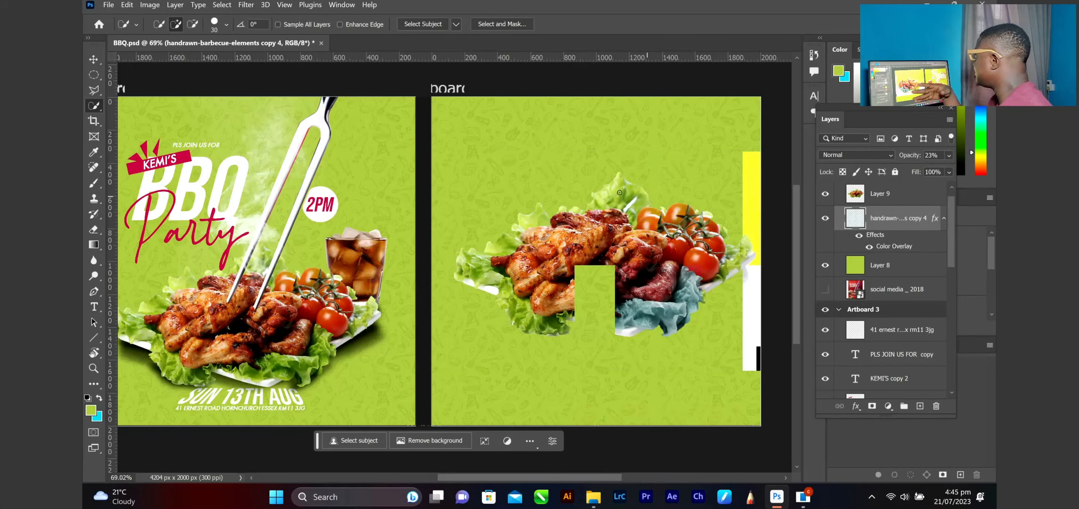
- Compare the artboard with the cut-out chicken plate hidden and shown, and make its layer active for moving
left_click(94, 60)
left_click(826, 194)
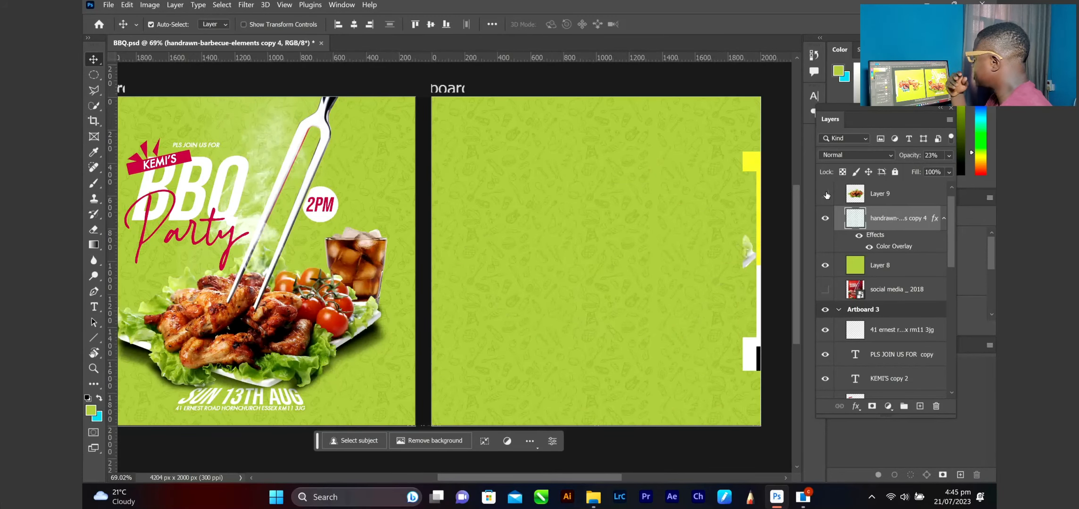
left_click(826, 193)
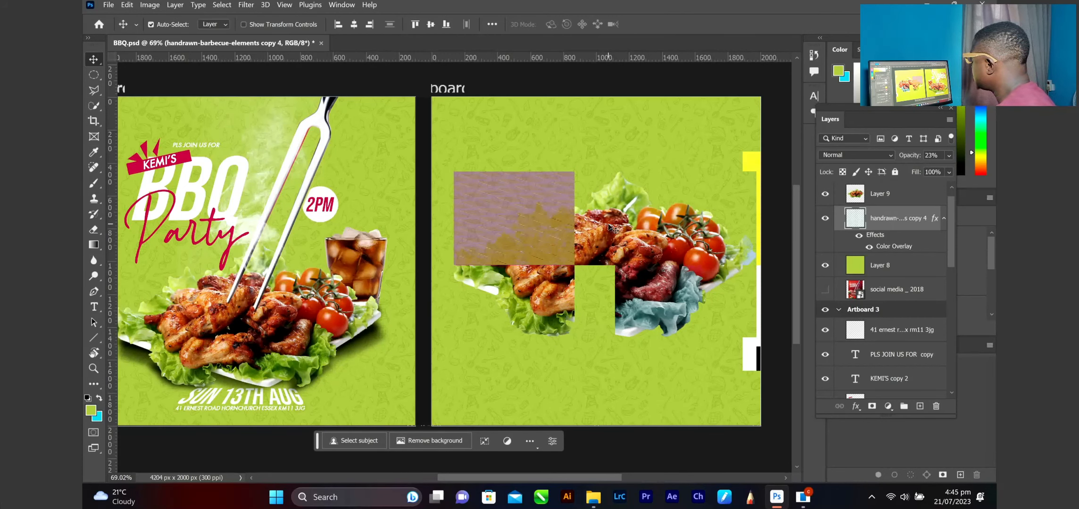
left_click(831, 204)
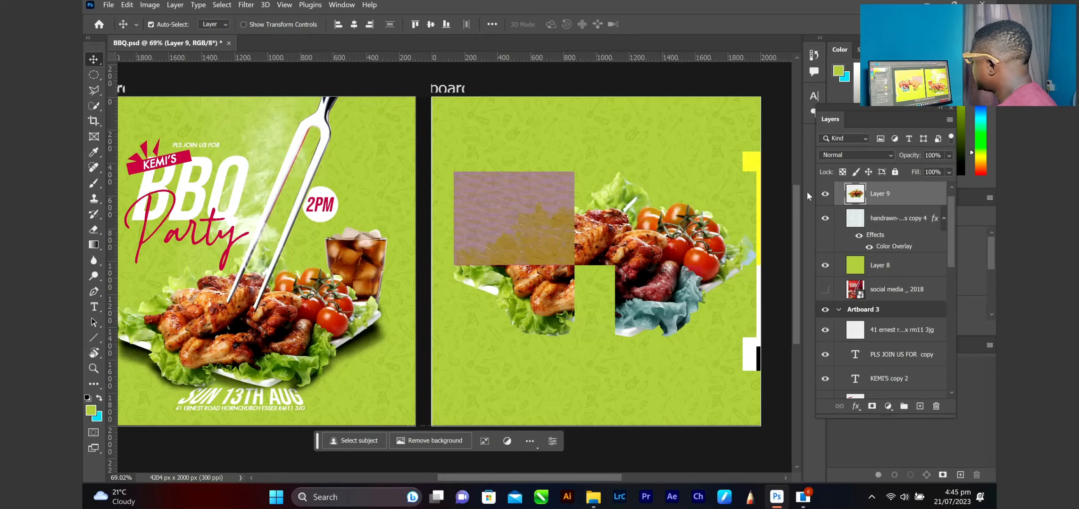
- Move the cut-out chicken plate lower on the green artboard and scale it proportionally to 74%
left_click_drag(611, 233, 611, 256)
key("ctrl+t")
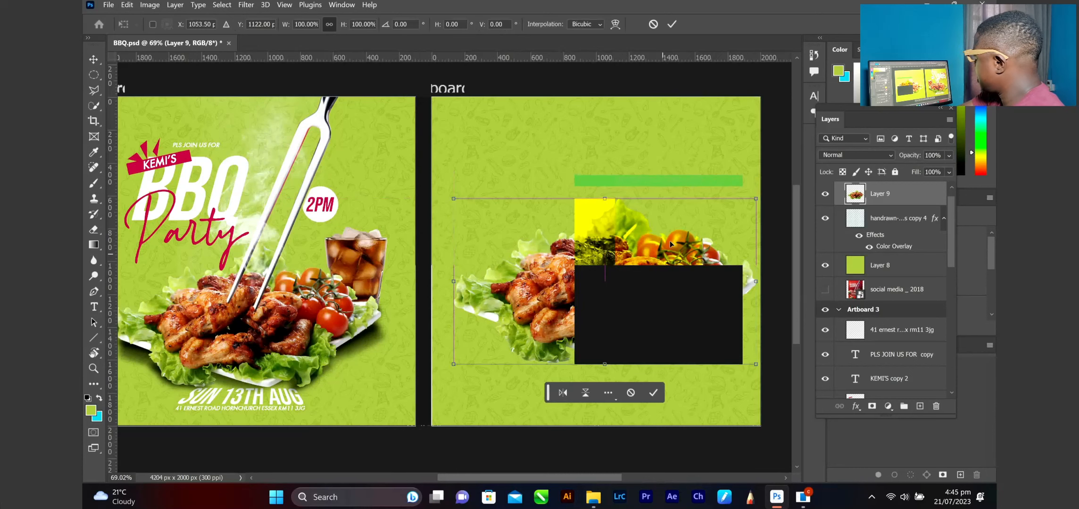
left_click_drag(757, 282, 678, 282)
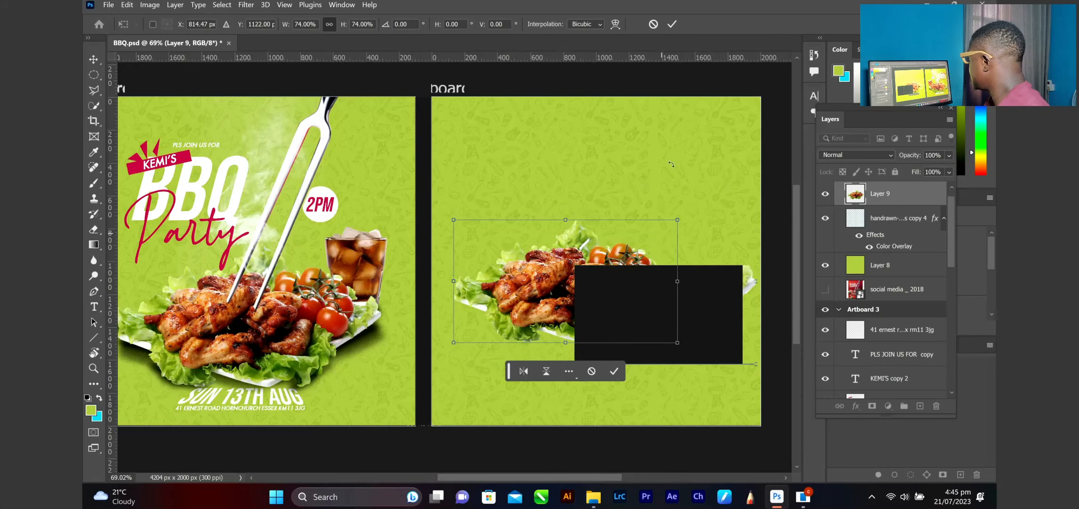
left_click(672, 24)
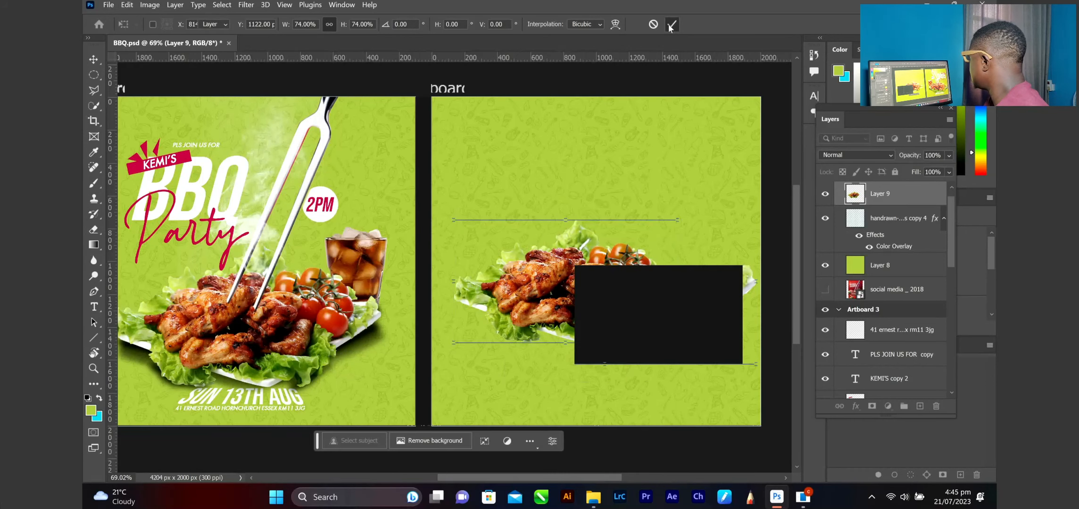
left_click(825, 194)
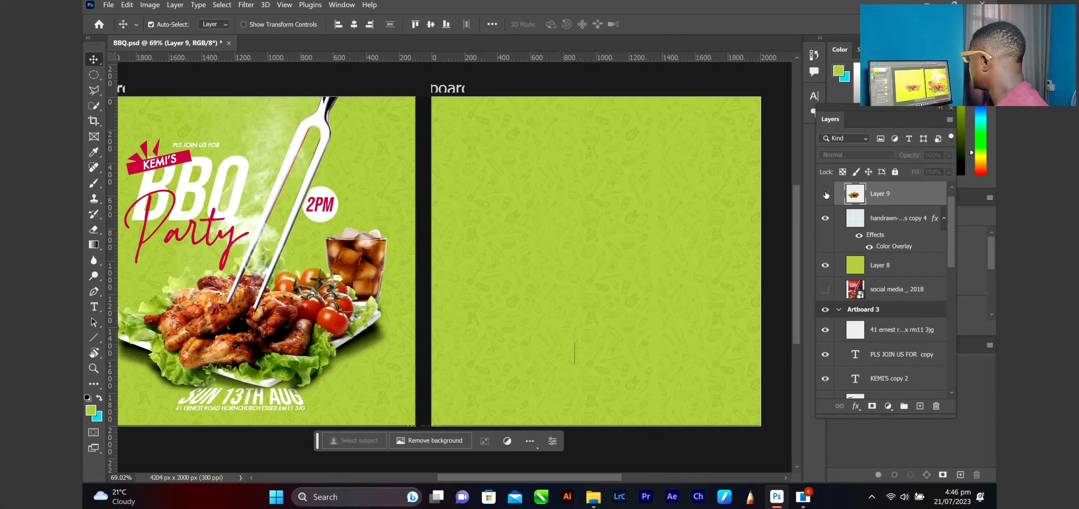
left_click(825, 194)
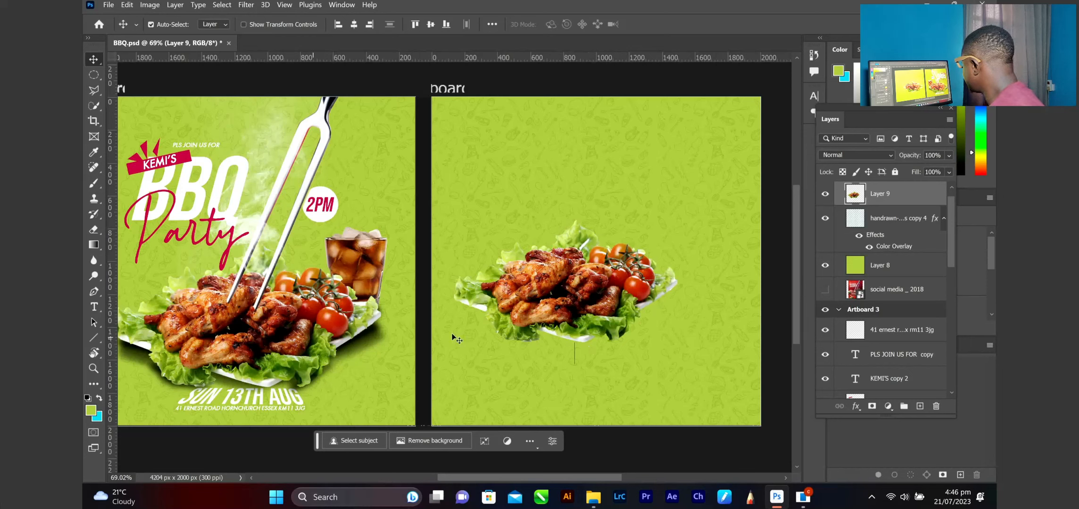
- Load the chicken plate's outline as a selection and add a new empty layer directly beneath the plate layer
key("ctrl")
left_click(861, 196, "ctrl")
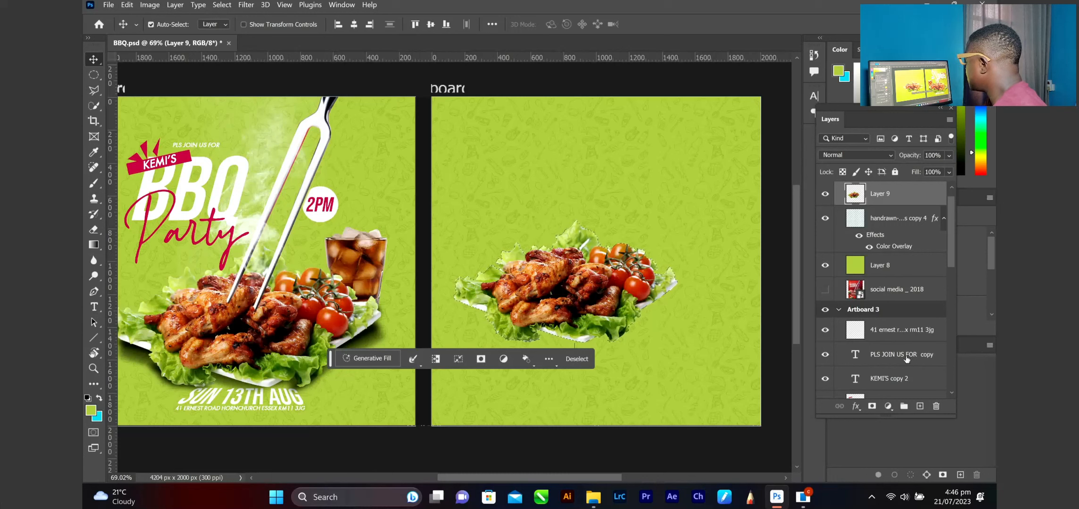
left_click(920, 407)
left_click_drag(886, 194, 880, 227)
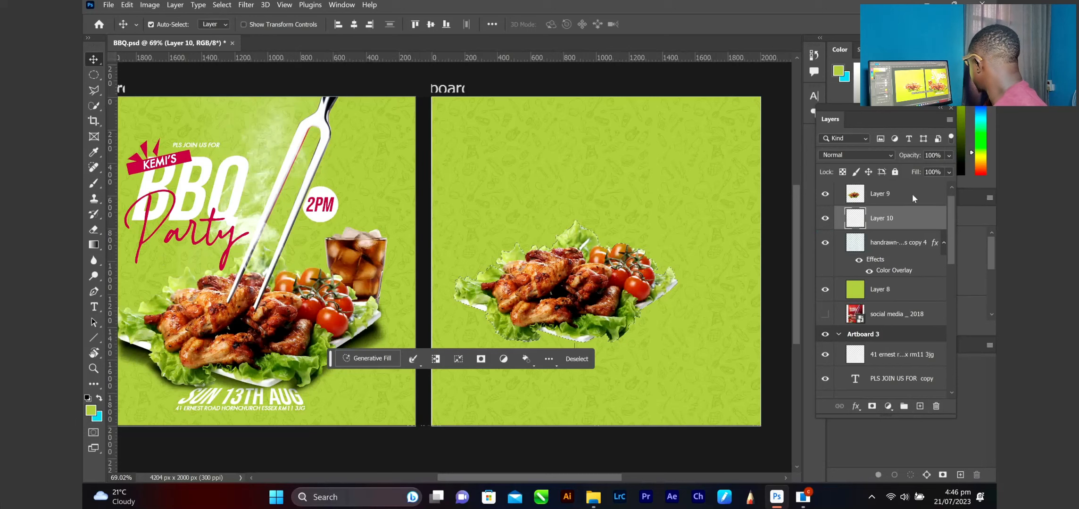
- Set the foreground colour to black (000000), fill the plate-shaped selection on the new layer with it, and deselect
key("i")
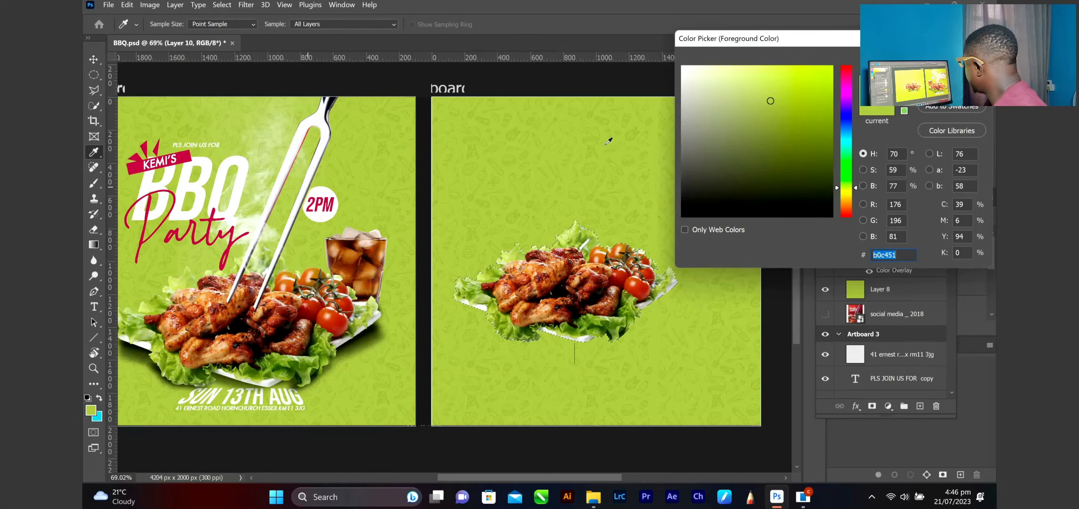
left_click(791, 170)
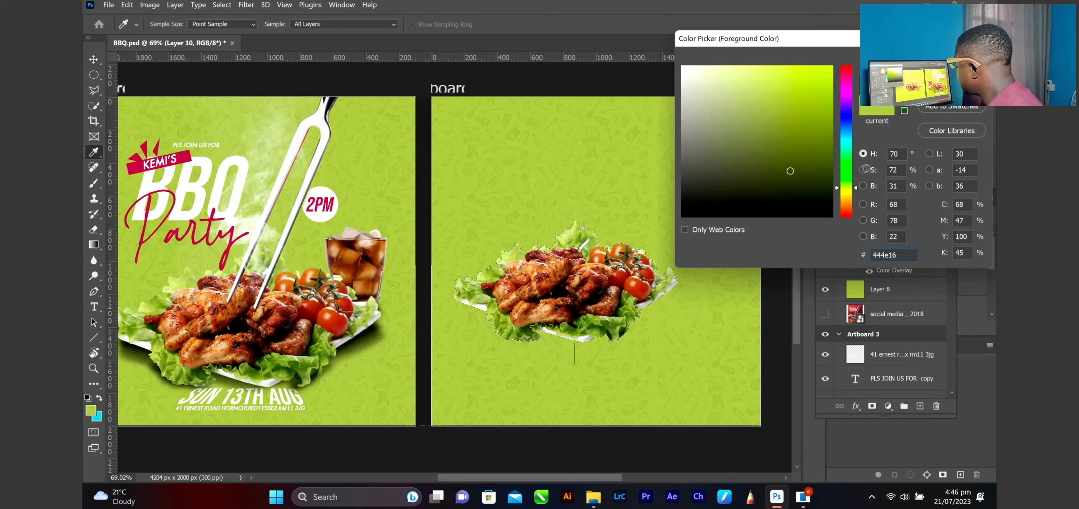
left_click_drag(866, 169, 833, 217)
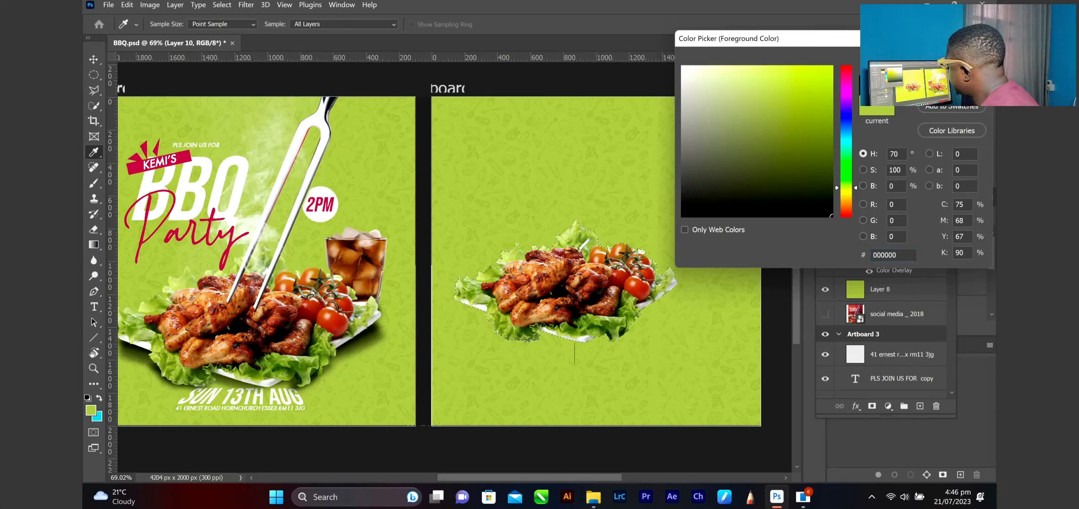
left_click(951, 59)
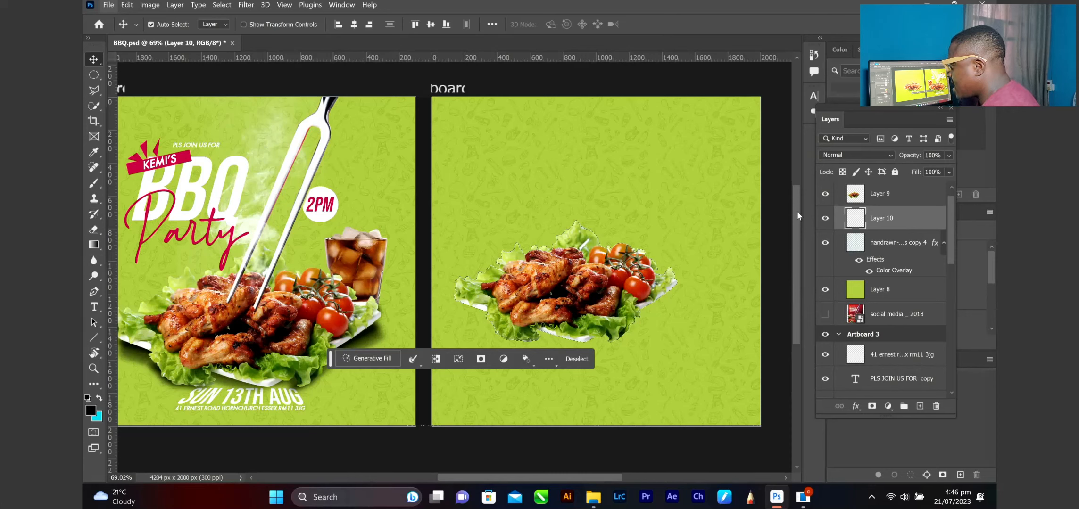
key("alt+BackSpace")
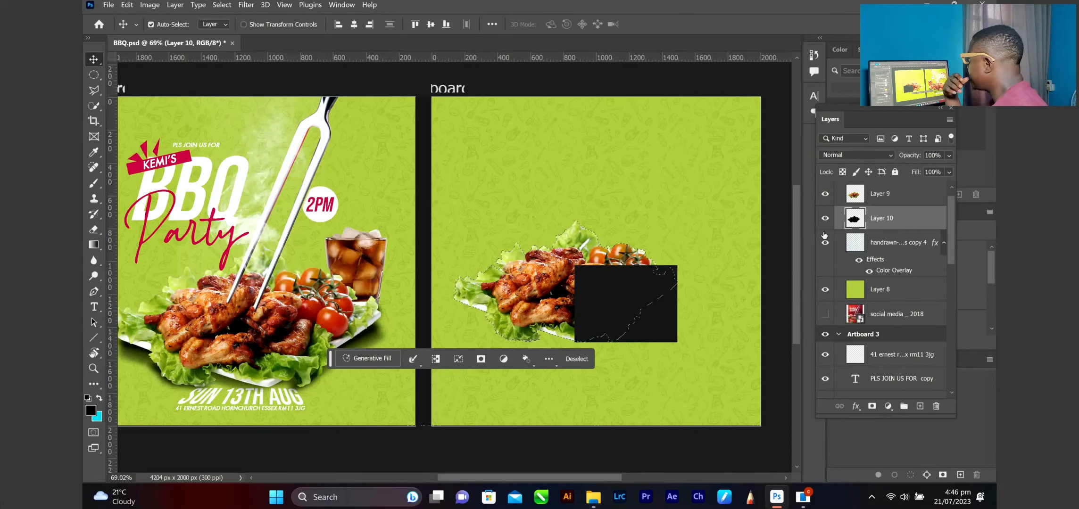
left_click(825, 218)
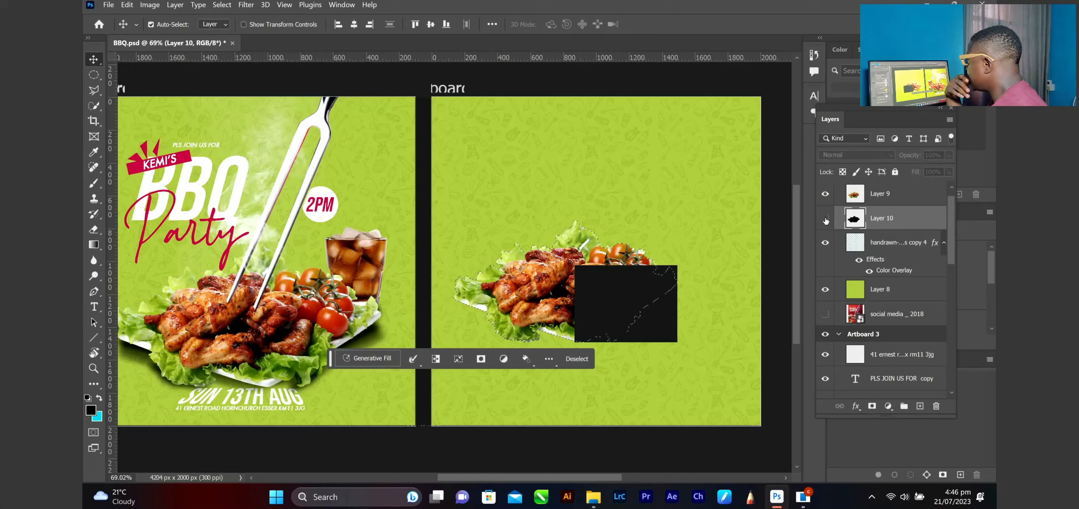
left_click(825, 219)
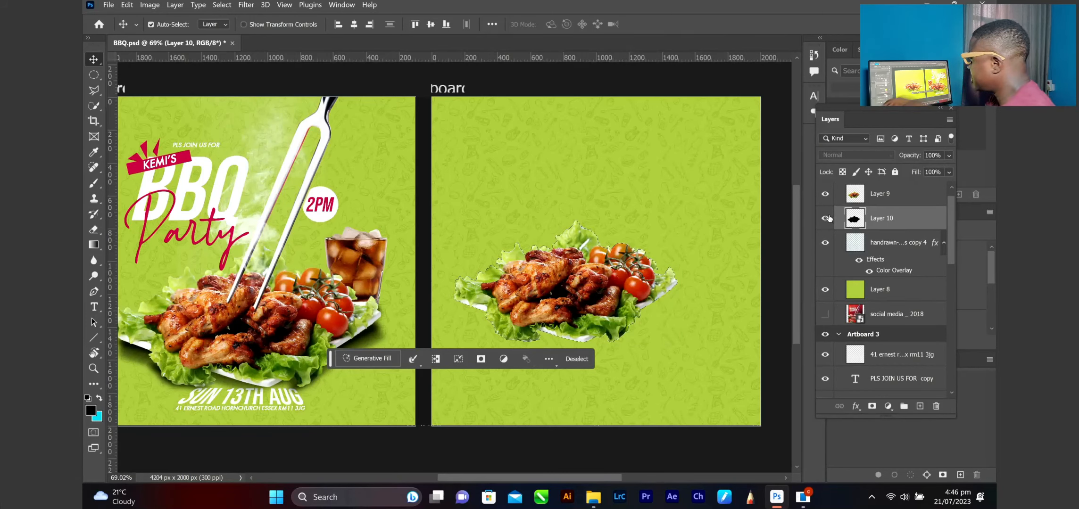
key("ctrl+d")
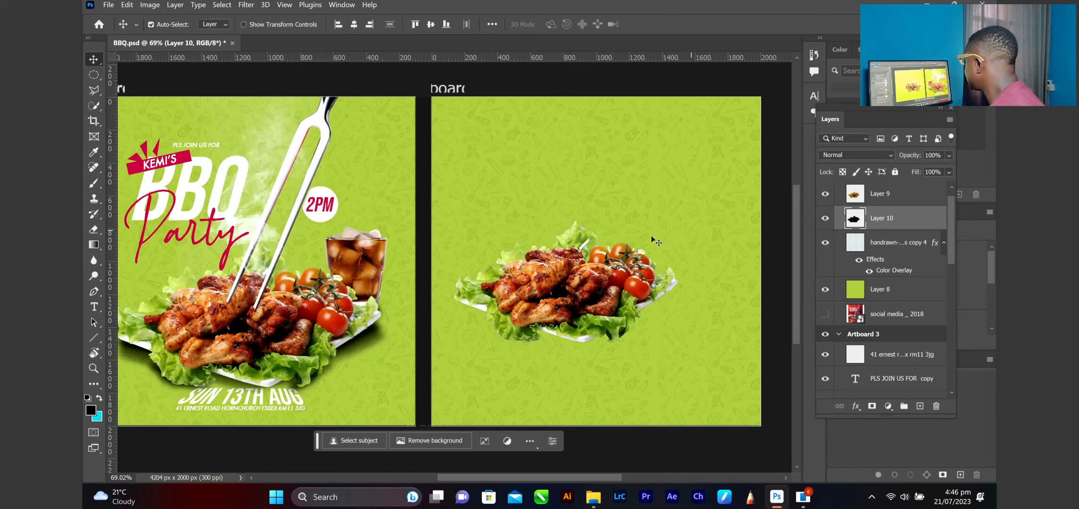
- Squash the black plate silhouette to 72.08% height from its upper edge, keeping the width at 100%
key("ctrl+t")
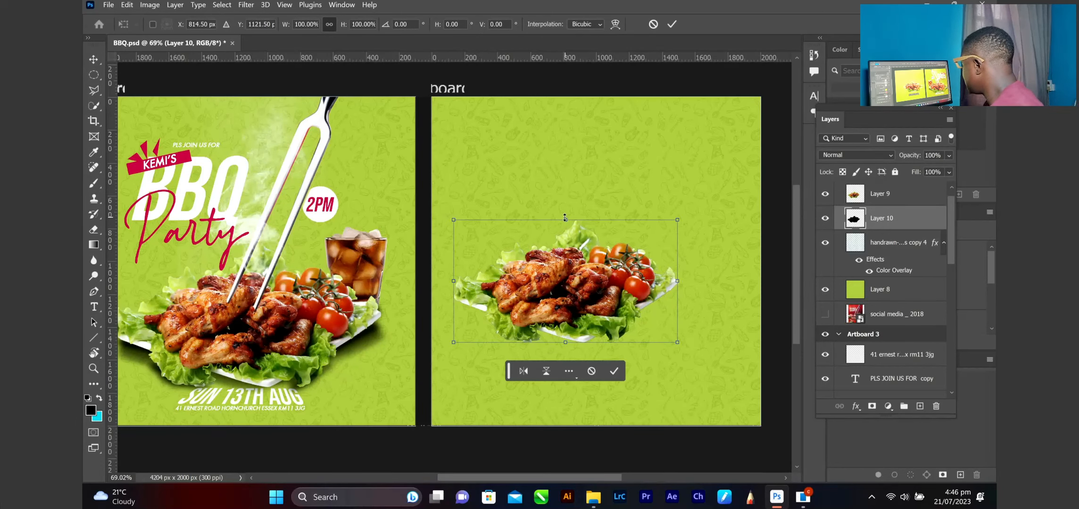
left_click_drag(567, 217, 567, 253)
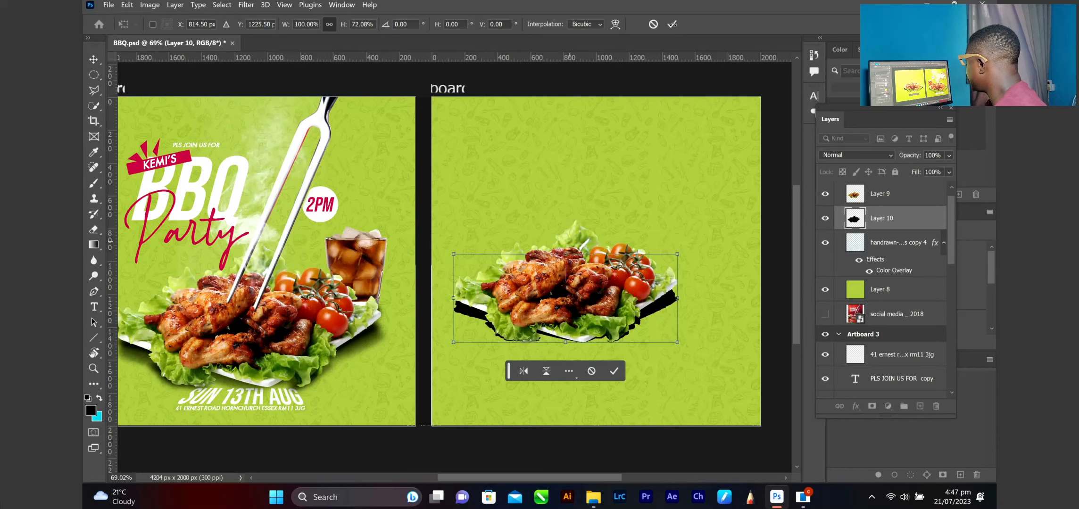
left_click(672, 24)
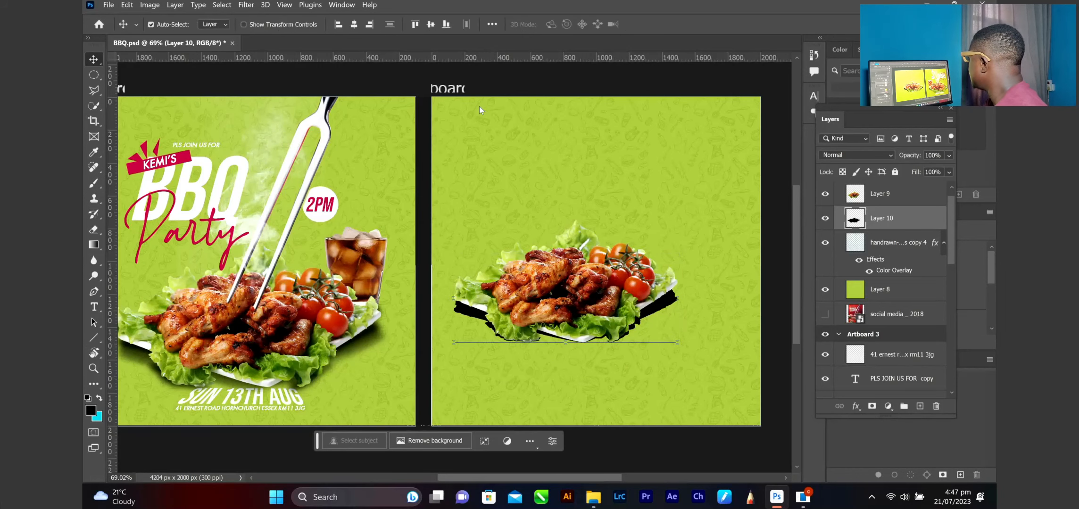
- Soften the black silhouette into a shadow under the plate with a Gaussian Blur of 31.8 pixels radius
left_click(253, 6)
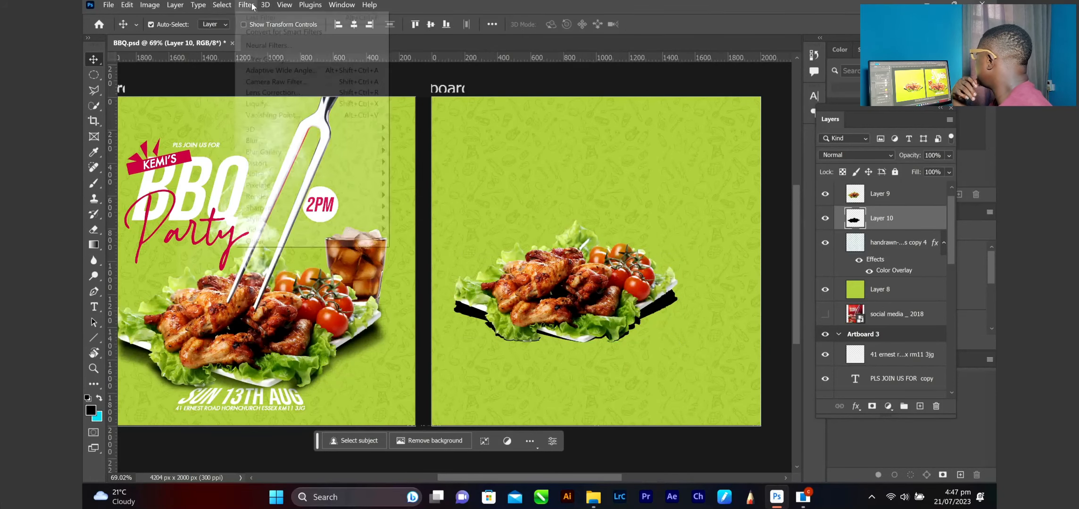
mouse_move(304, 142)
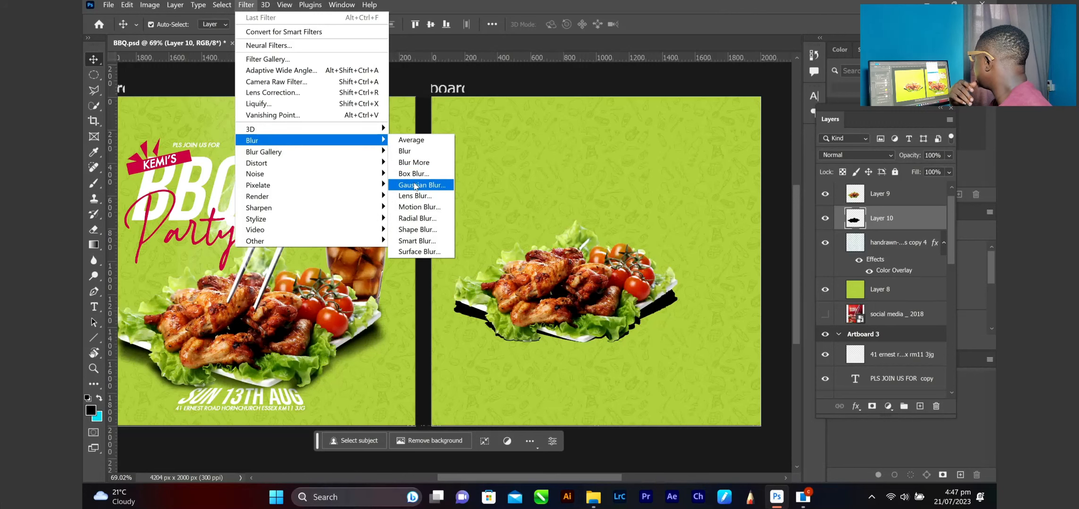
left_click(415, 185)
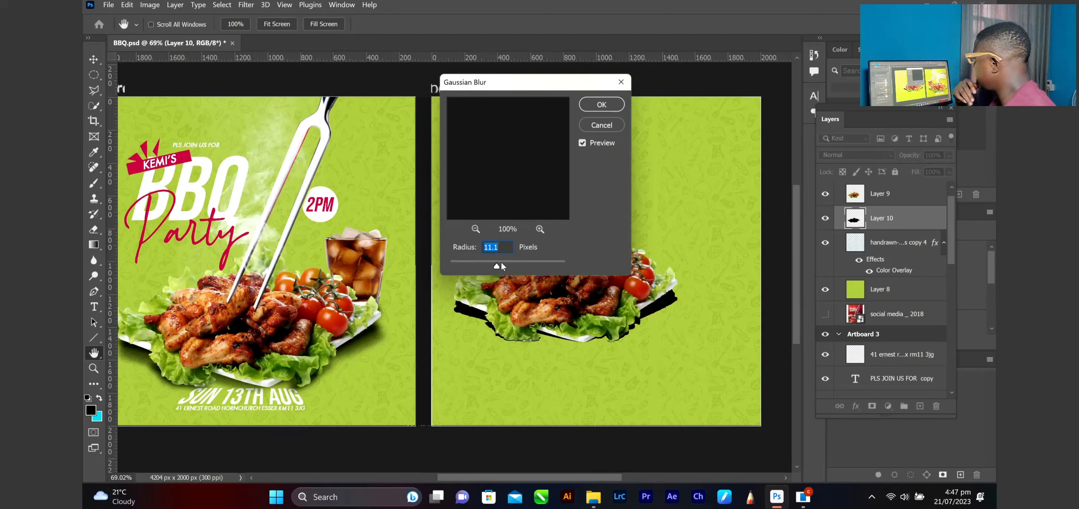
left_click_drag(501, 267, 505, 267)
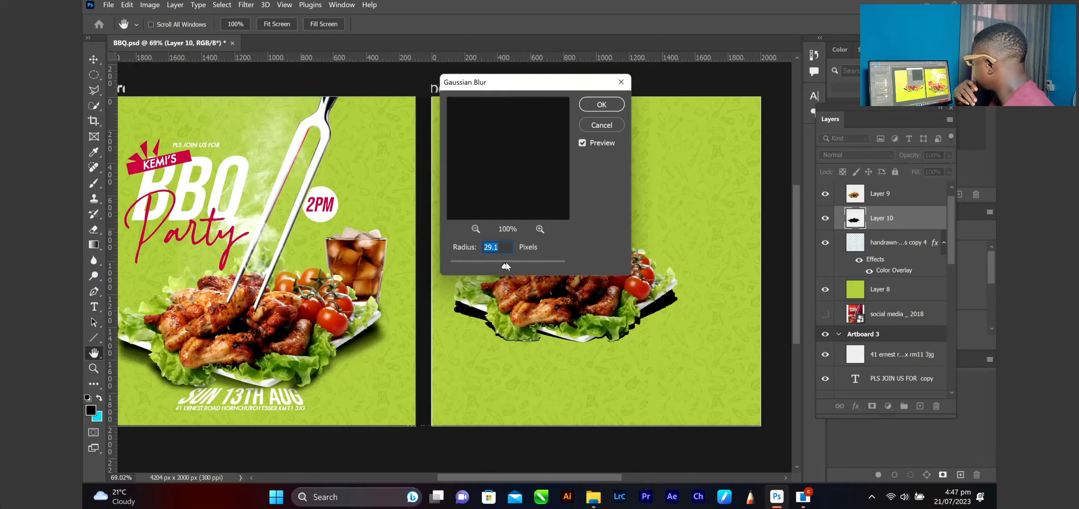
left_click_drag(506, 266, 506, 266)
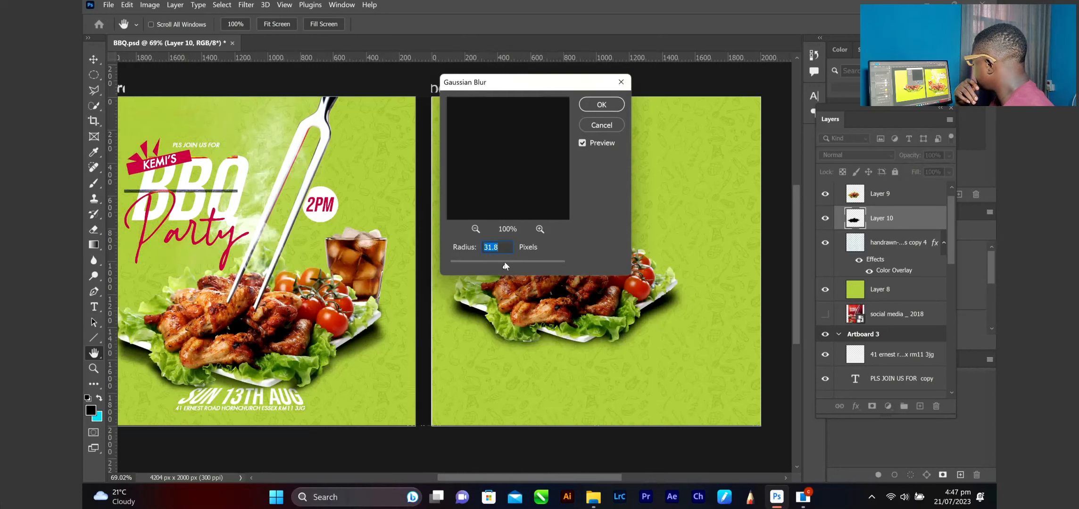
left_click(602, 105)
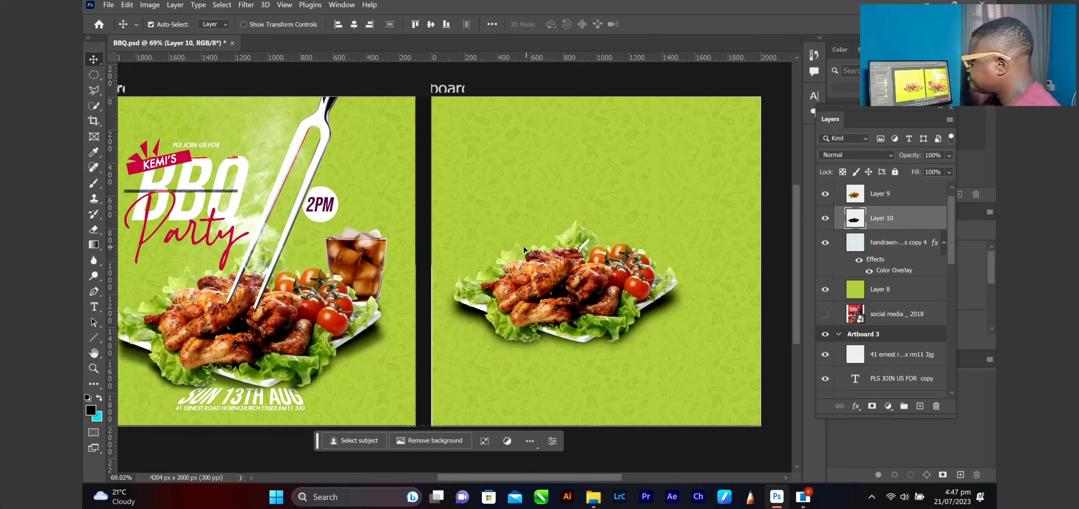
- Select the chicken plate and its shadow layers together and shift both slightly right and down on the artboard
left_click(881, 202, "shift")
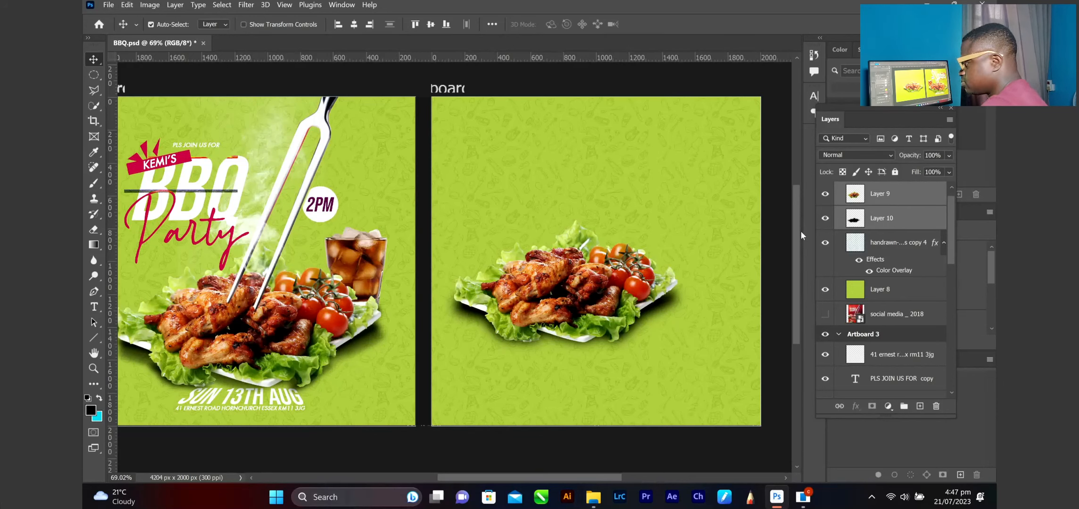
key("ctrl+t")
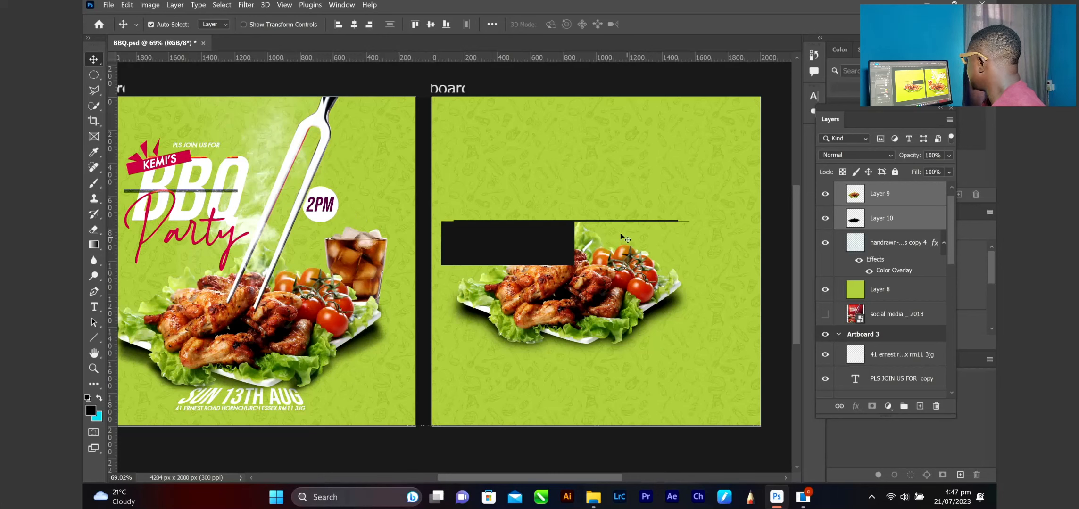
key("ctrl")
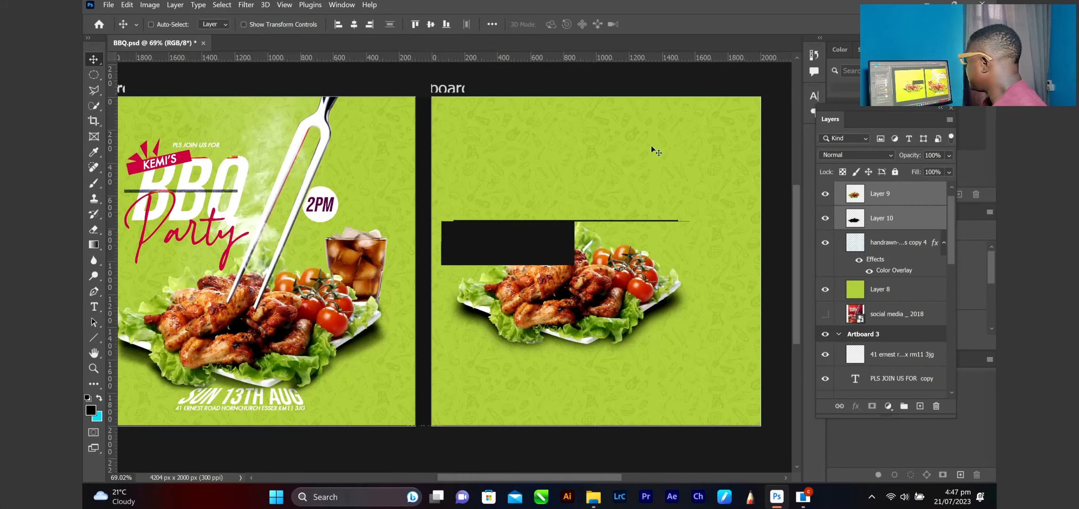
- Place the glass-cola-with-ice-cubes image from Downloads as an embedded object on the green artboard
left_click(109, 5)
left_click(160, 249)
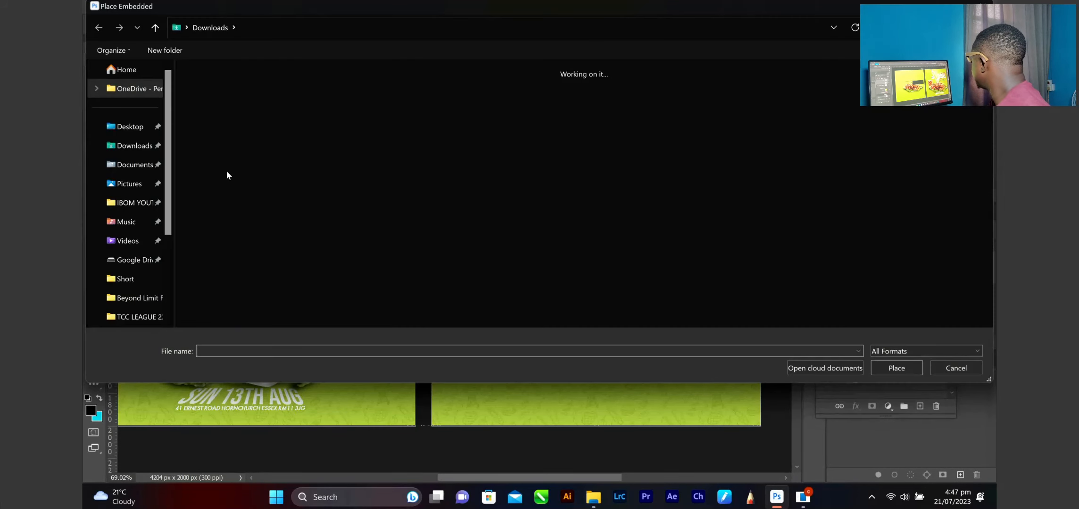
left_click(662, 113)
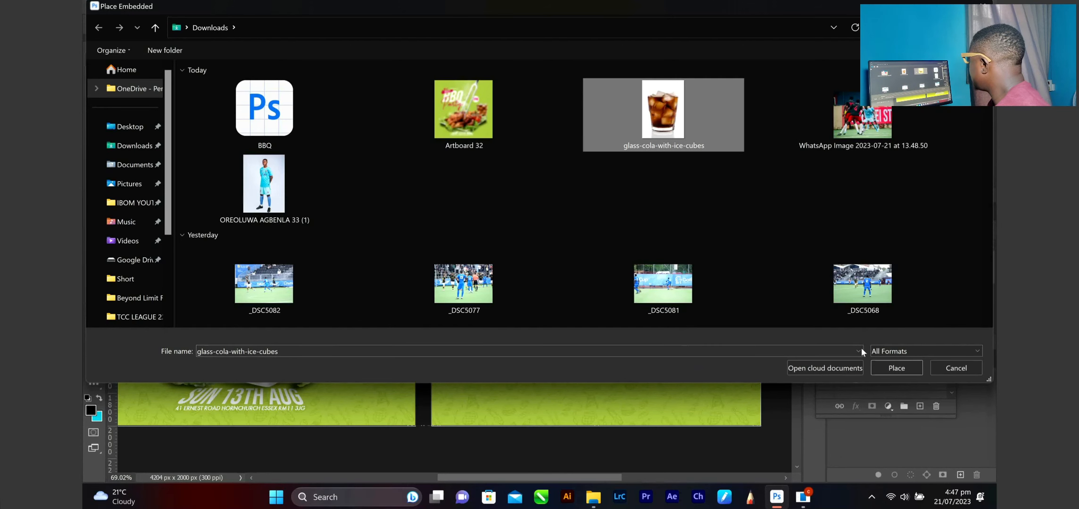
left_click(913, 370)
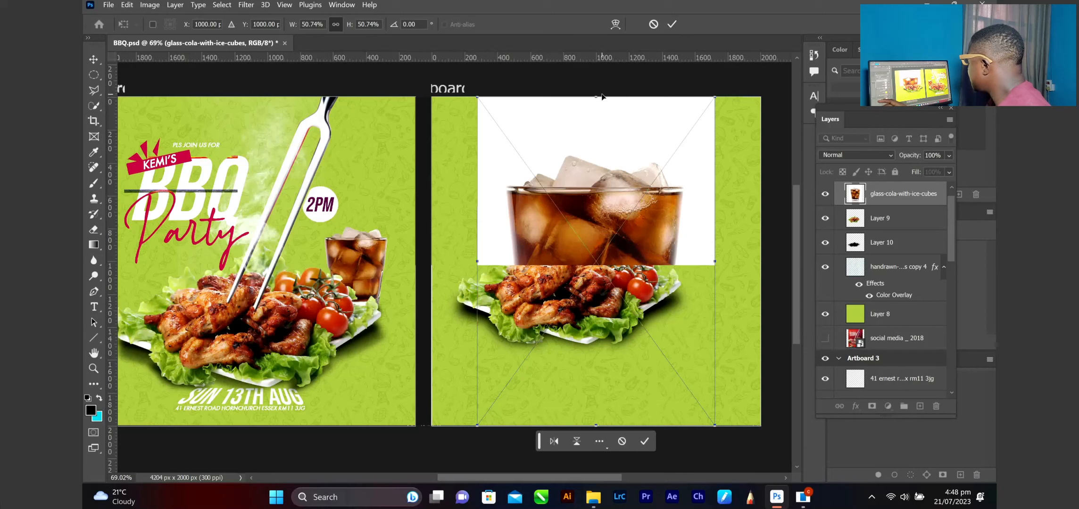
- Scale the placed cola glass image to 28.72% against the artboard's lower edge and hide its layer
left_click_drag(596, 95, 609, 132)
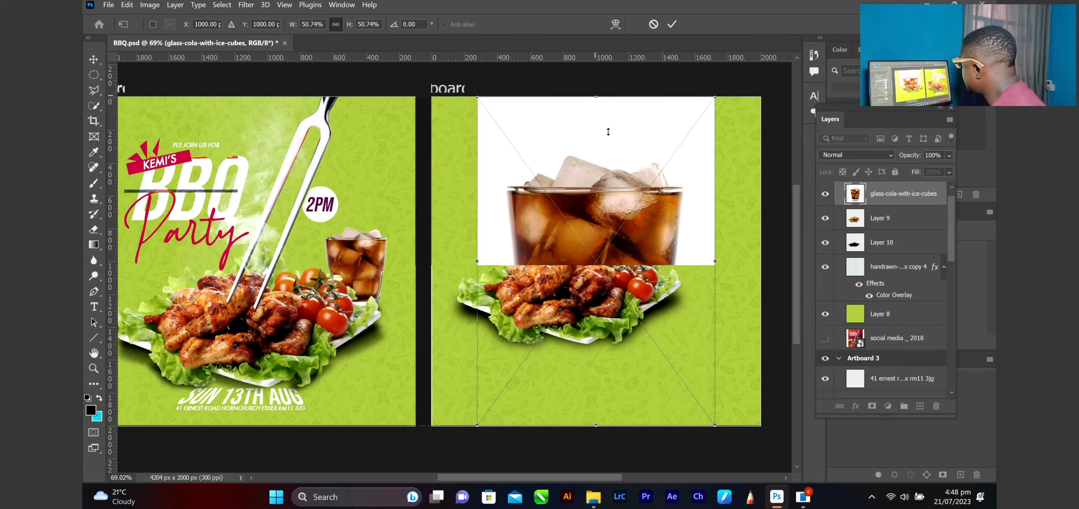
left_click_drag(605, 167, 611, 240)
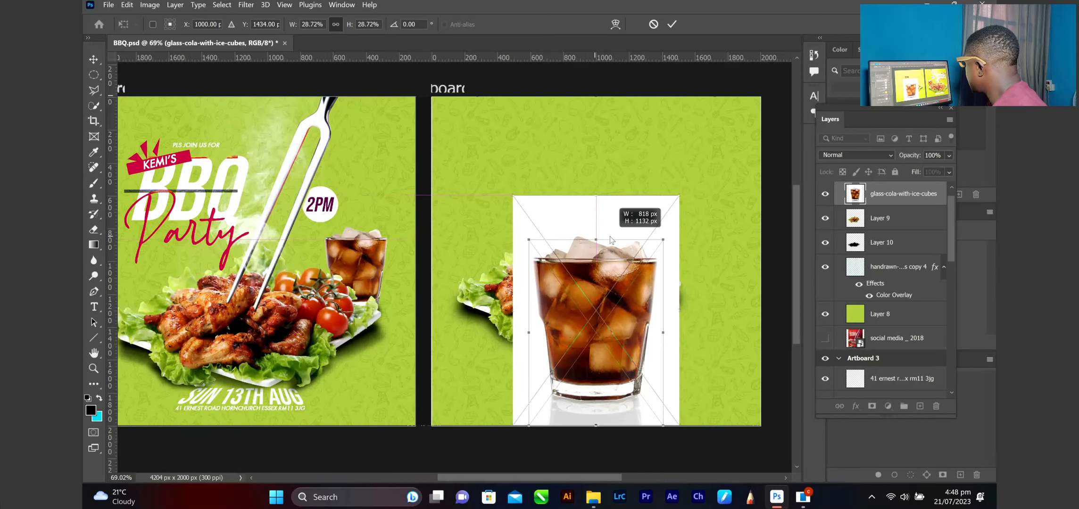
left_click_drag(610, 238, 610, 238)
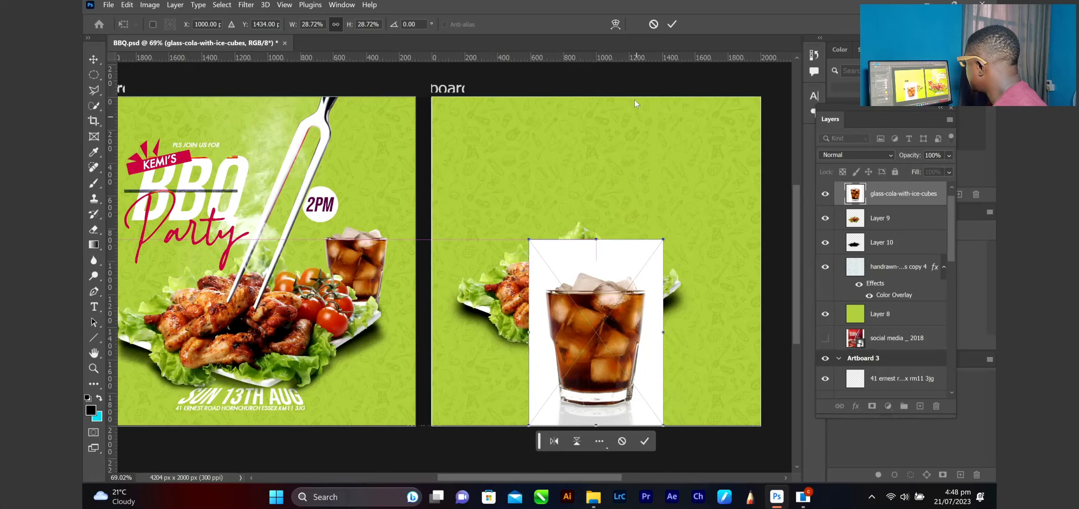
left_click(674, 25)
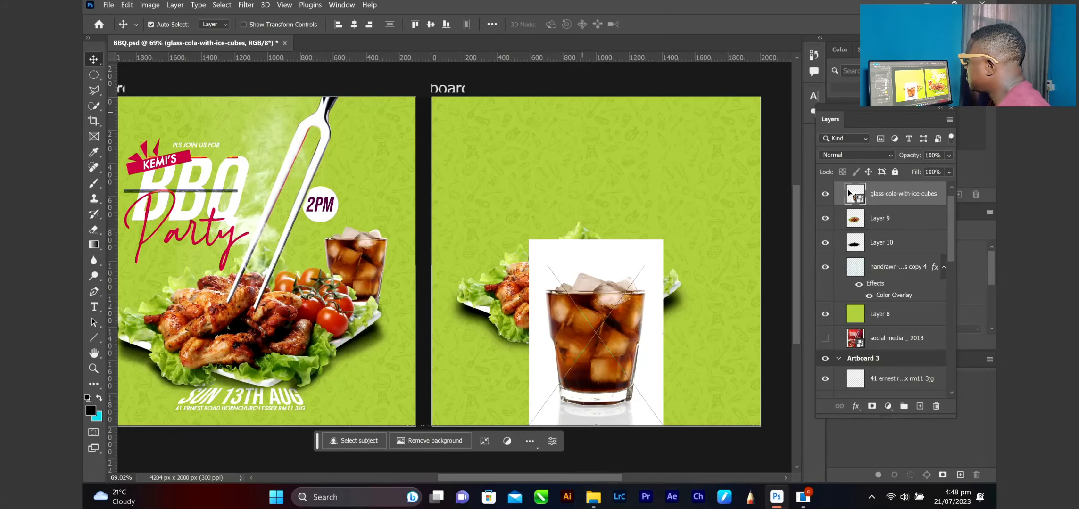
left_click(825, 194)
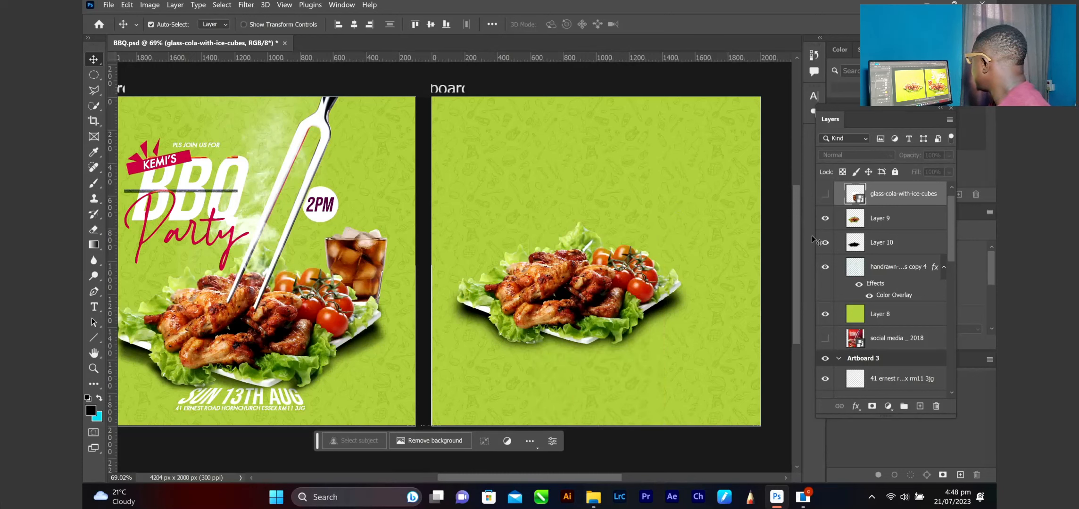
- Show the cola image, extract the glass onto its own layer using Select Subject, and delete the original placed image
left_click(826, 194)
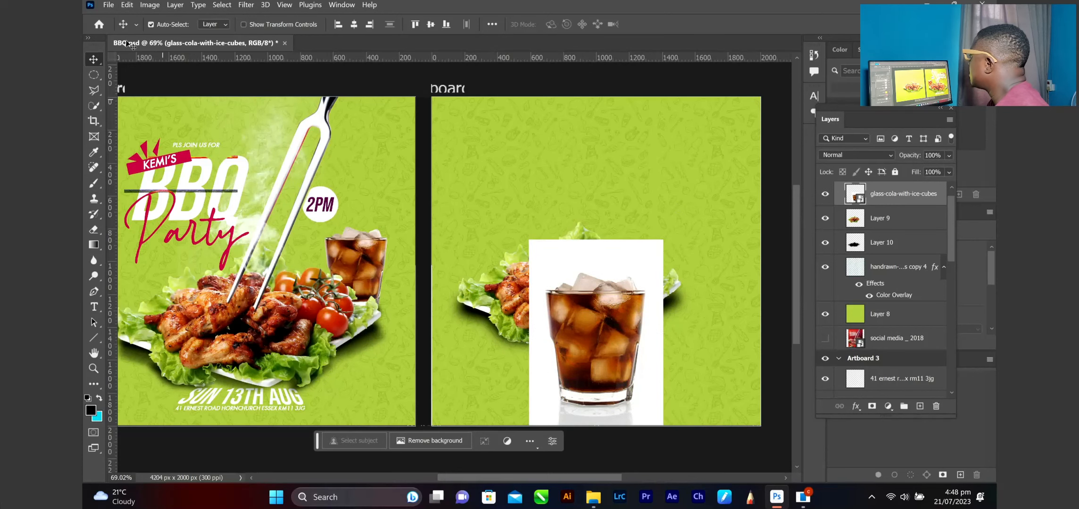
left_click(222, 4)
left_click(245, 136)
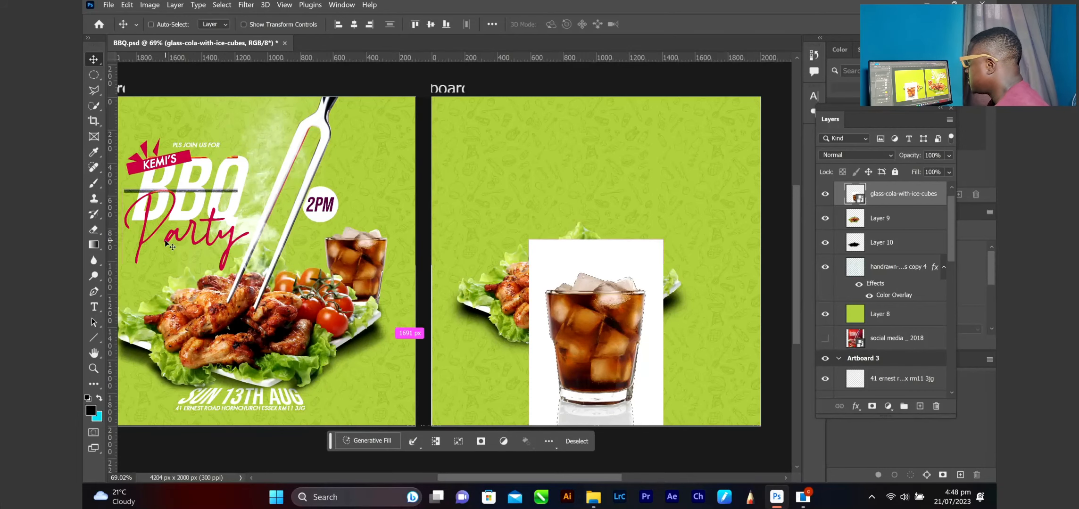
key("ctrl+j")
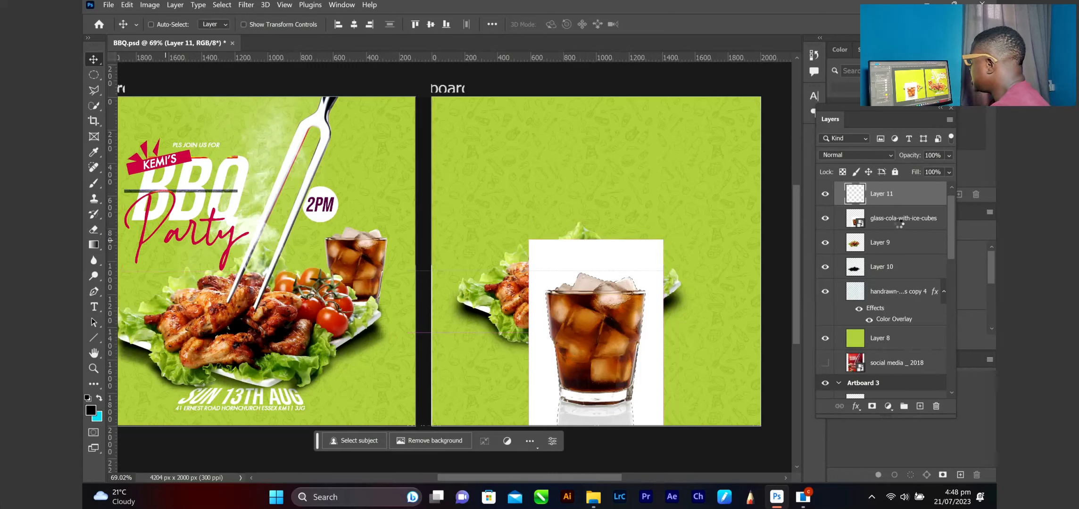
left_click(899, 220)
key("Delete")
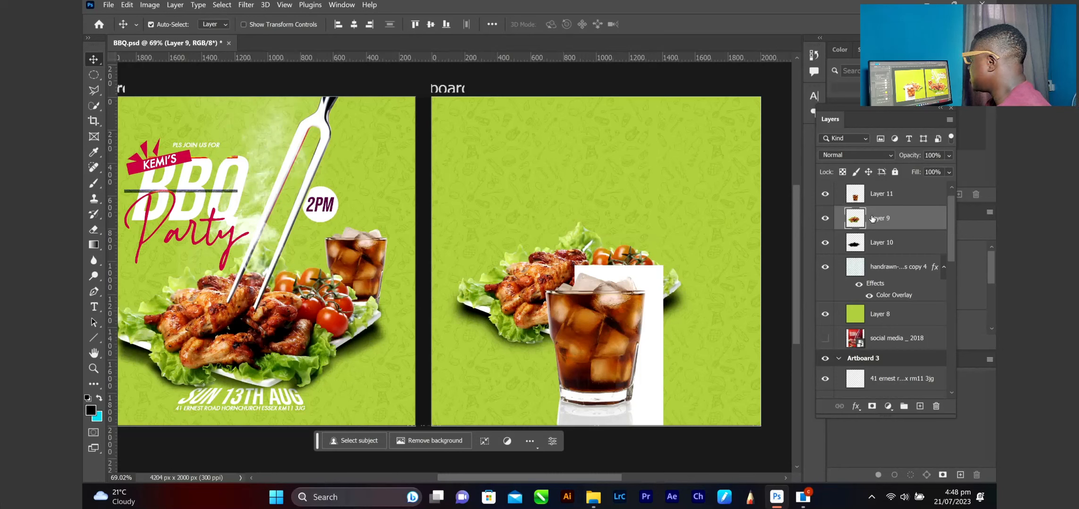
left_click(826, 195)
left_click(826, 195)
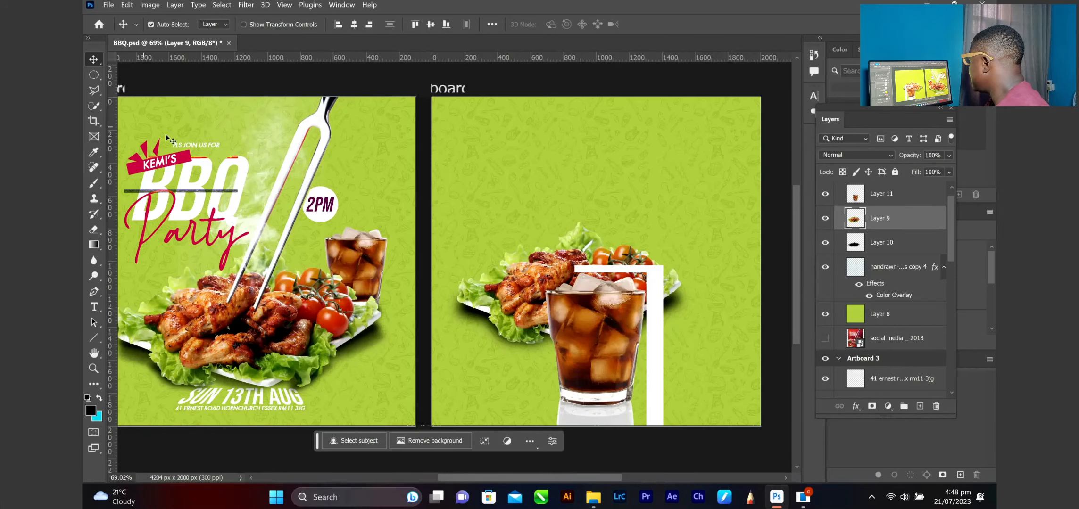
- Outline the cola glass with the Magnetic Lasso, following its base closely so the reflection underneath is left out
left_click(97, 89)
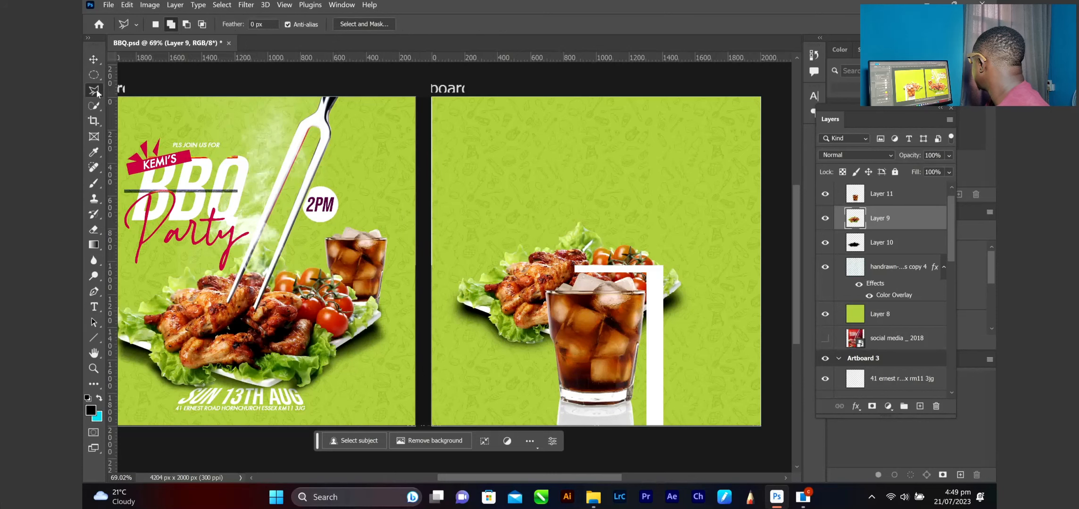
right_click(96, 89)
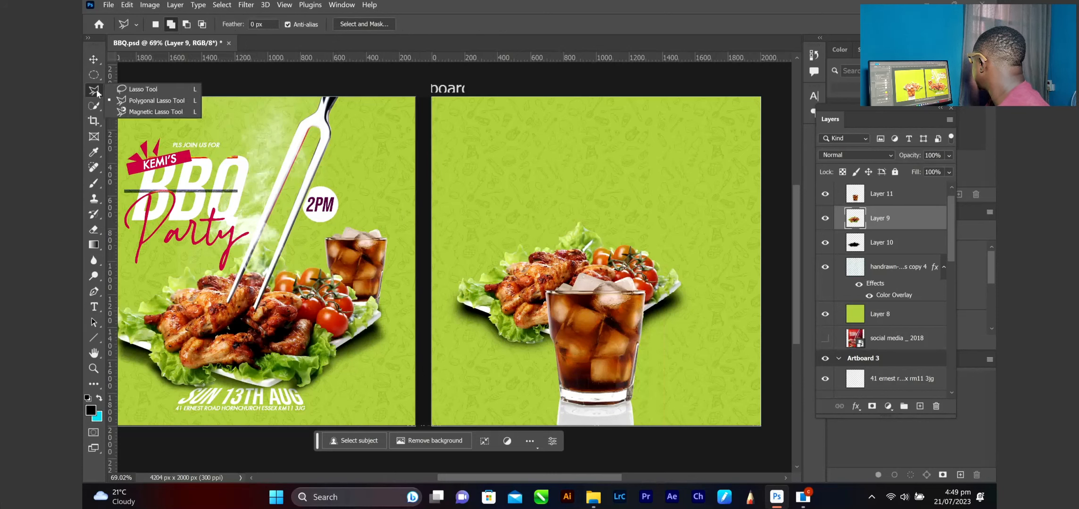
left_click(138, 111)
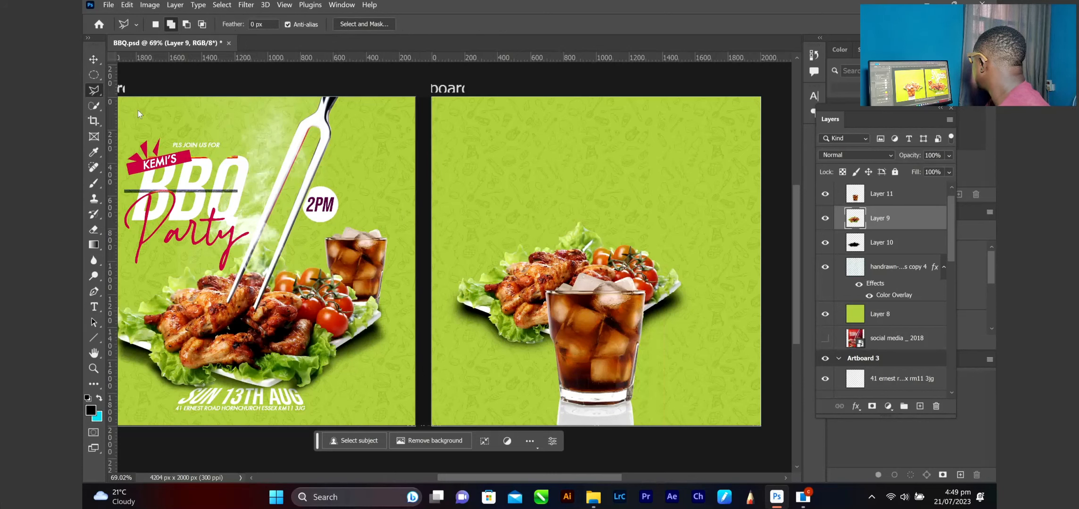
left_click(562, 401)
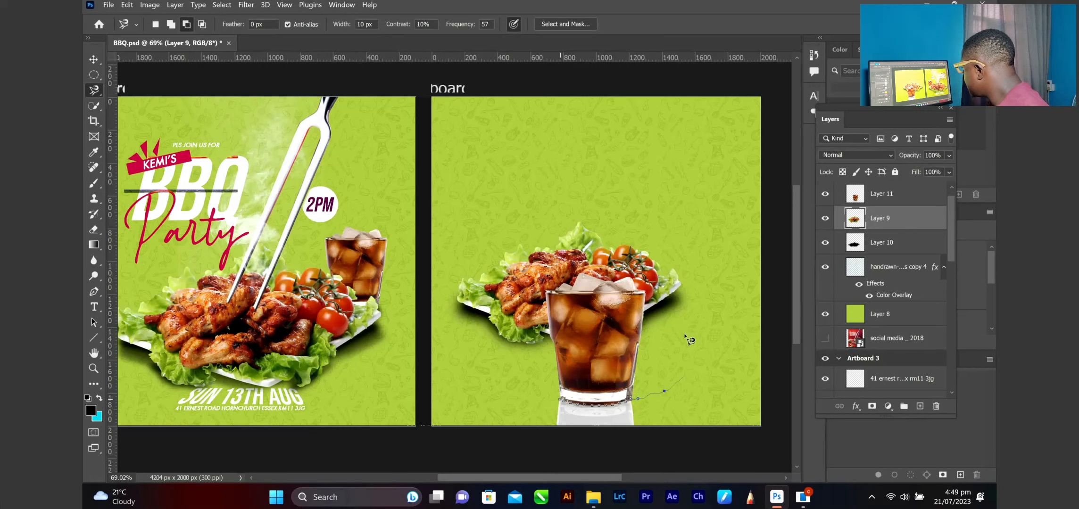
left_click(562, 402)
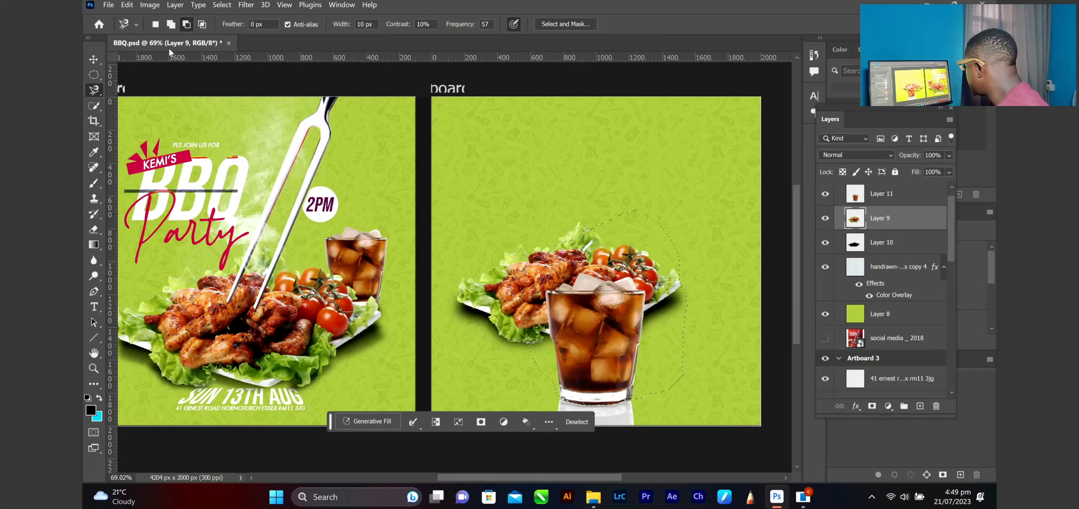
- Copy the outlined glass from Layer 11 to a new layer and delete Layer 11 with the reflection
left_click(98, 59)
left_click(881, 193)
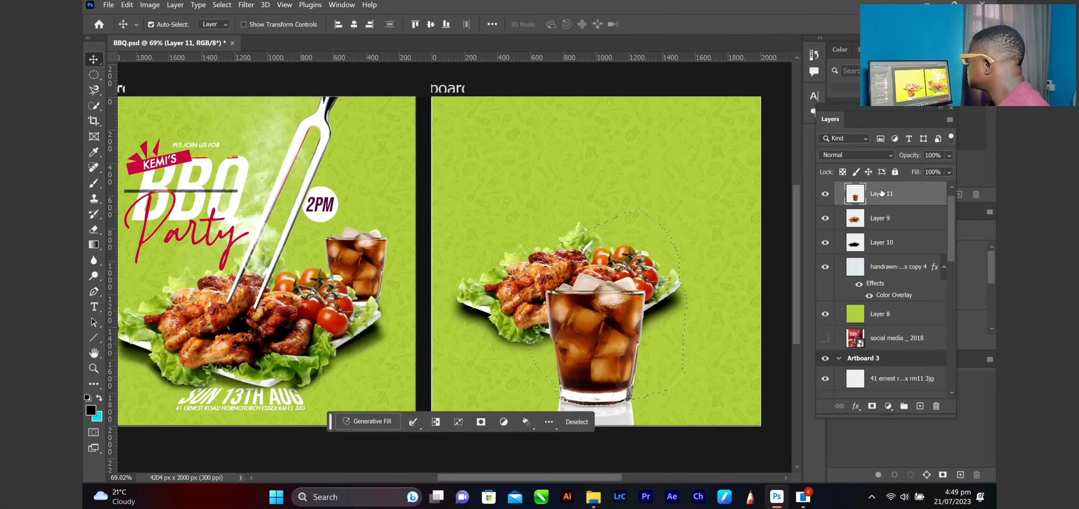
key("ctrl+j")
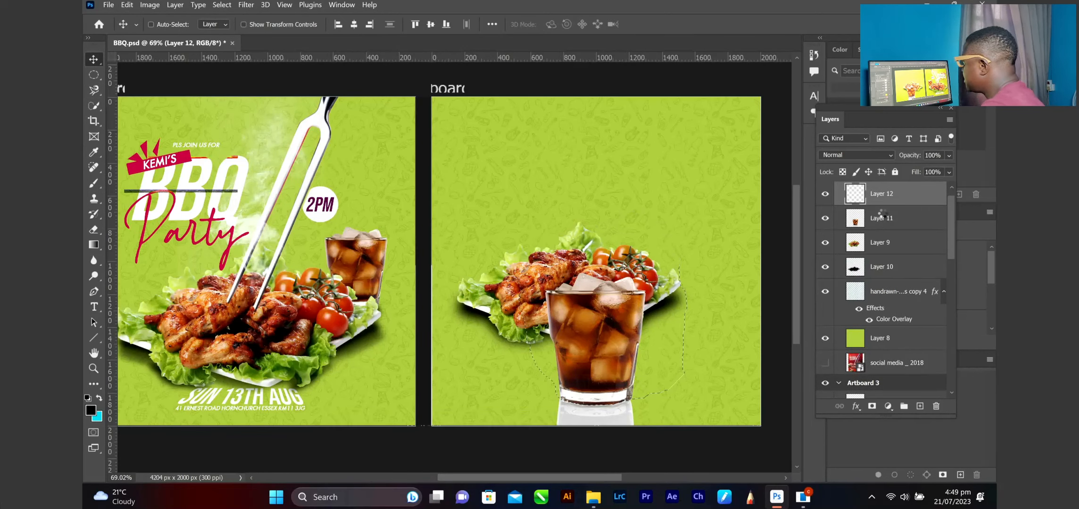
left_click(882, 218)
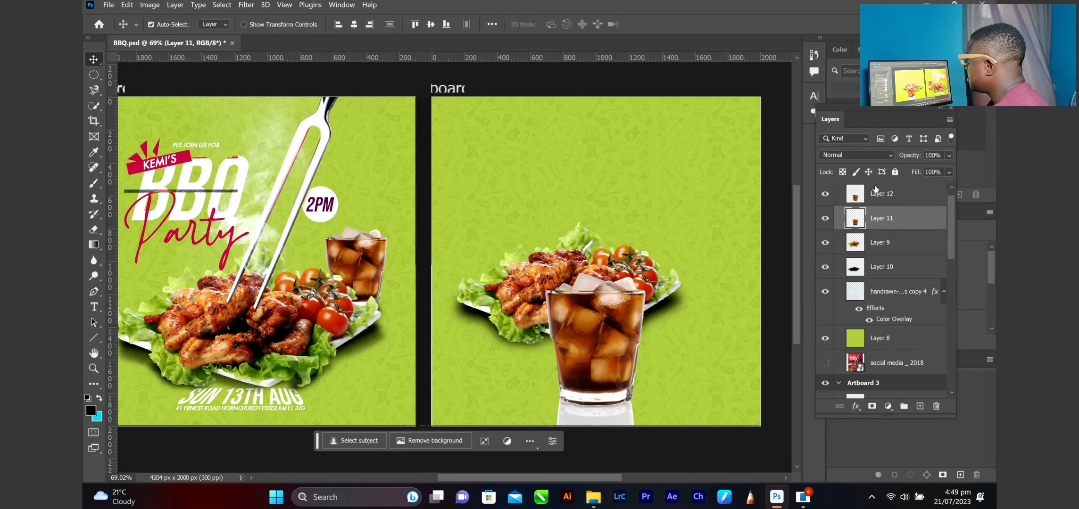
key("Delete")
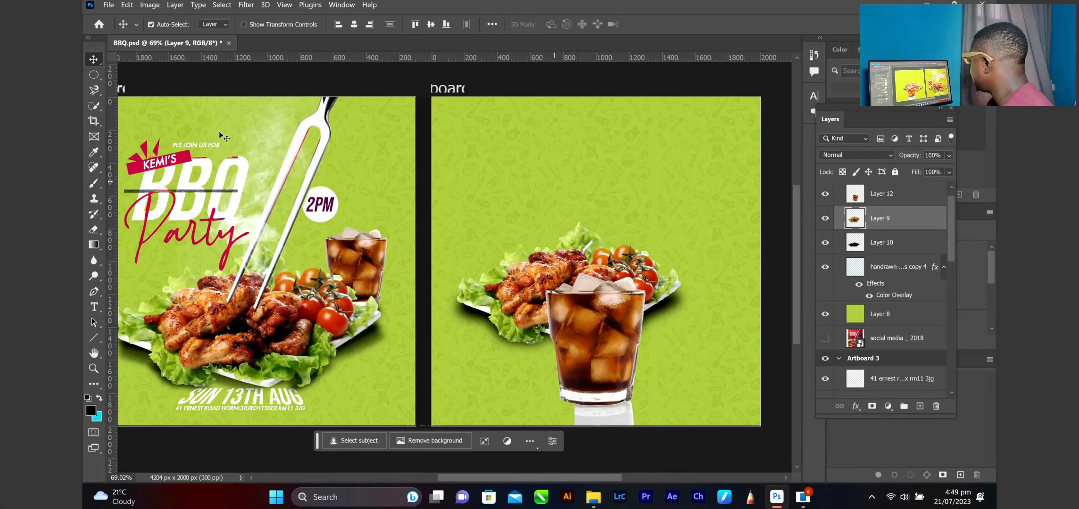
left_click(825, 194)
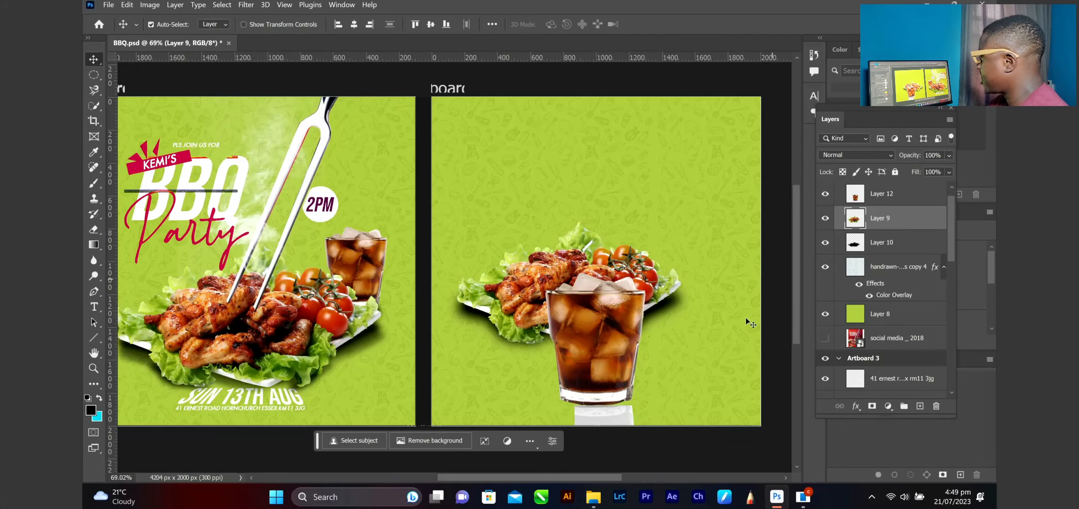
- Scale the cola glass down, position it at the plate's upper-right edge, and move its layer beneath the plate's shadow layer
left_click(885, 202)
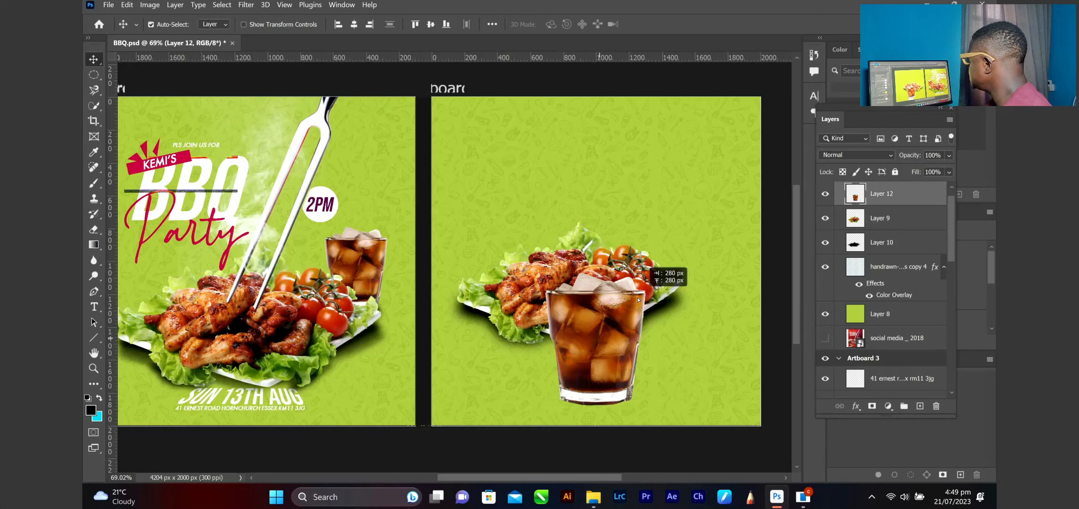
left_click_drag(661, 272, 662, 238)
key("ctrl+t")
left_click_drag(714, 336, 680, 294)
left_click(672, 24)
left_click_drag(900, 209, 861, 255)
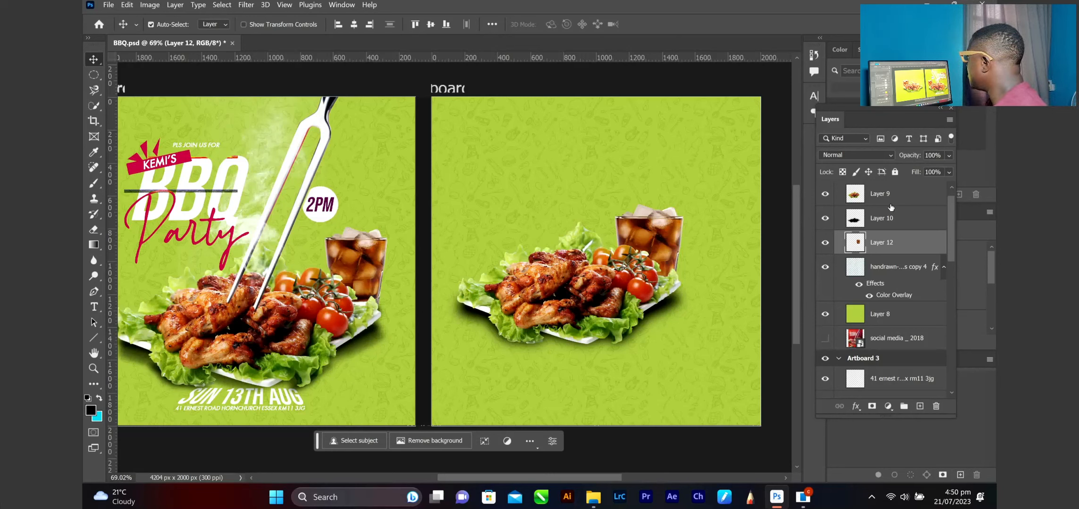
- Select the plate, shadow and cola glass layers together and shift them about 140 px right on the artboard
left_click(863, 194, "shift")
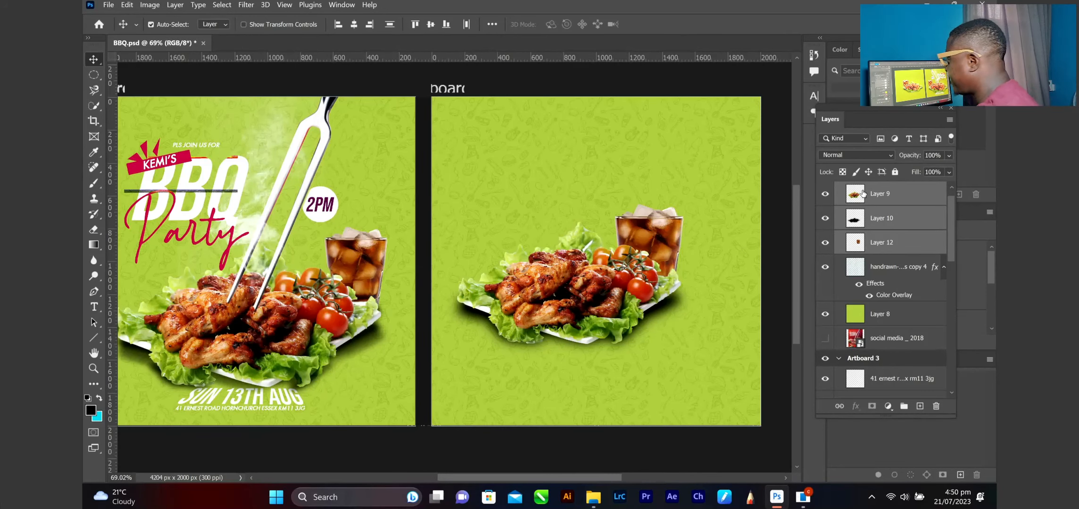
key("shift+Right")
key("shift+Right")
key("shift+Right")
key("shift+Right")
key("shift+Right")
key("shift+Right")
key("shift+Right")
key("shift+Right")
key("shift+Right")
key("shift+Right")
key("shift+Right")
key("shift+Right")
key("shift+Right")
key("shift+Right")
key("shift+Right")
key("shift+Right")
key("shift+Right")
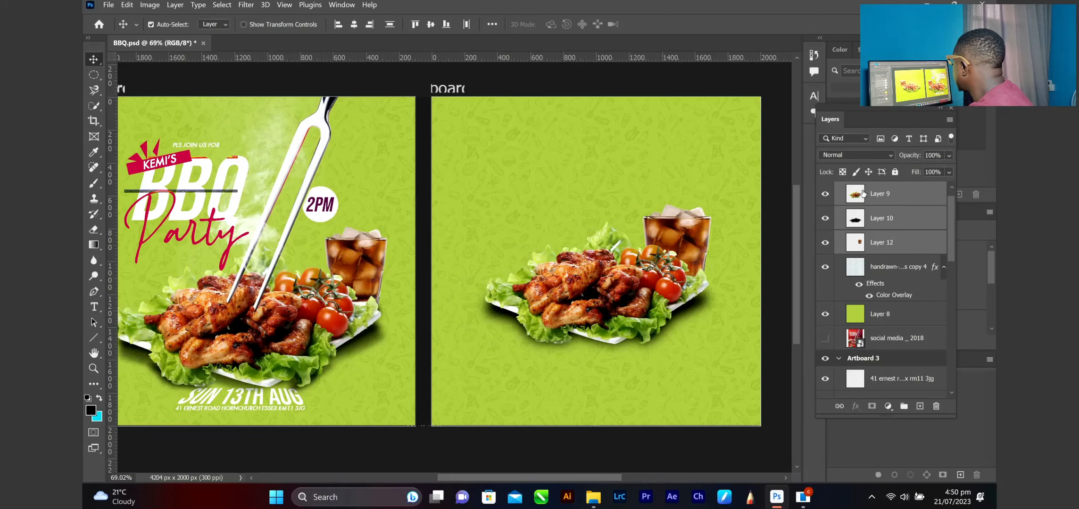
key("shift+Left")
key("shift+Left")
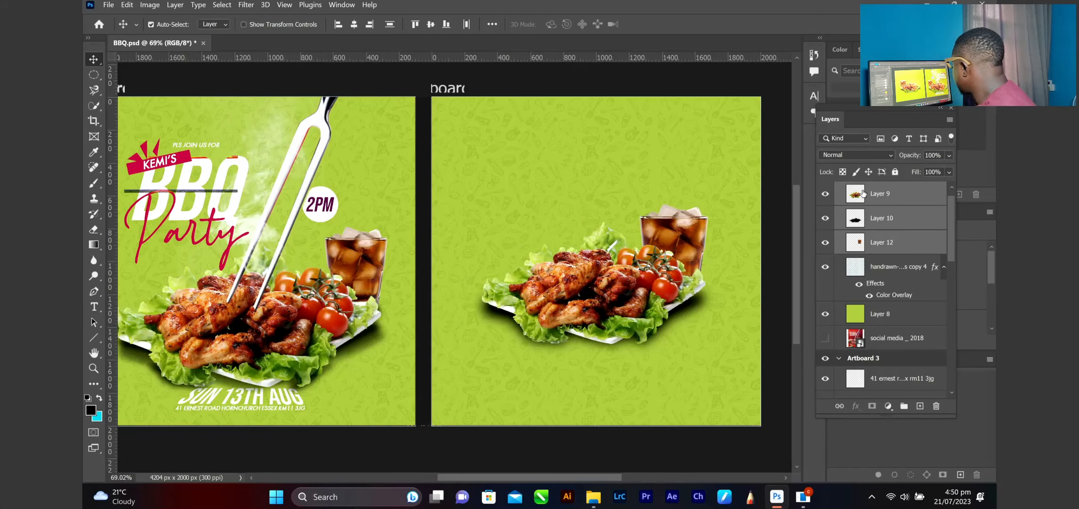
key("shift+Left")
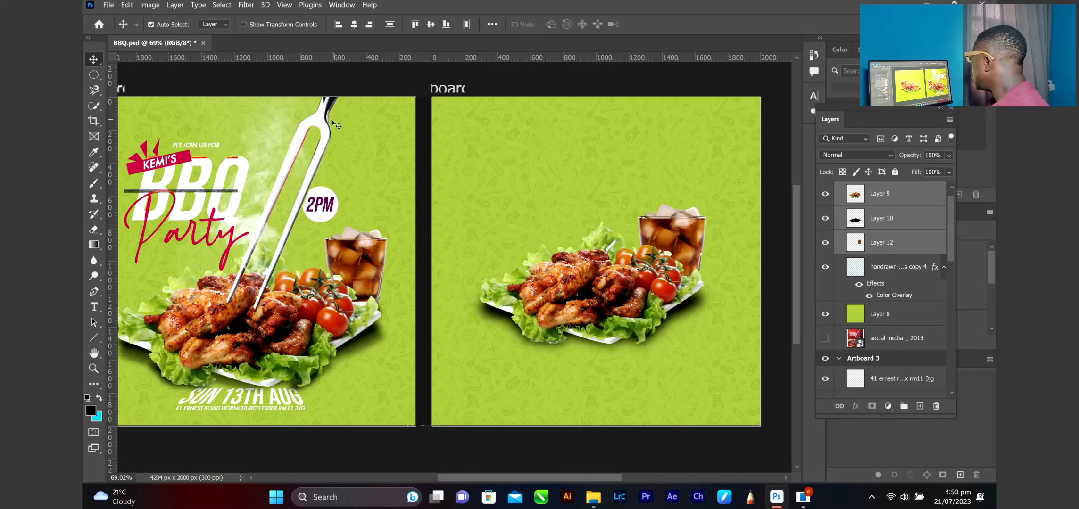
- Place the social media _ 2018 image from Downloads as an embedded object at its default 48% scale above the plate layers
left_click(113, 6)
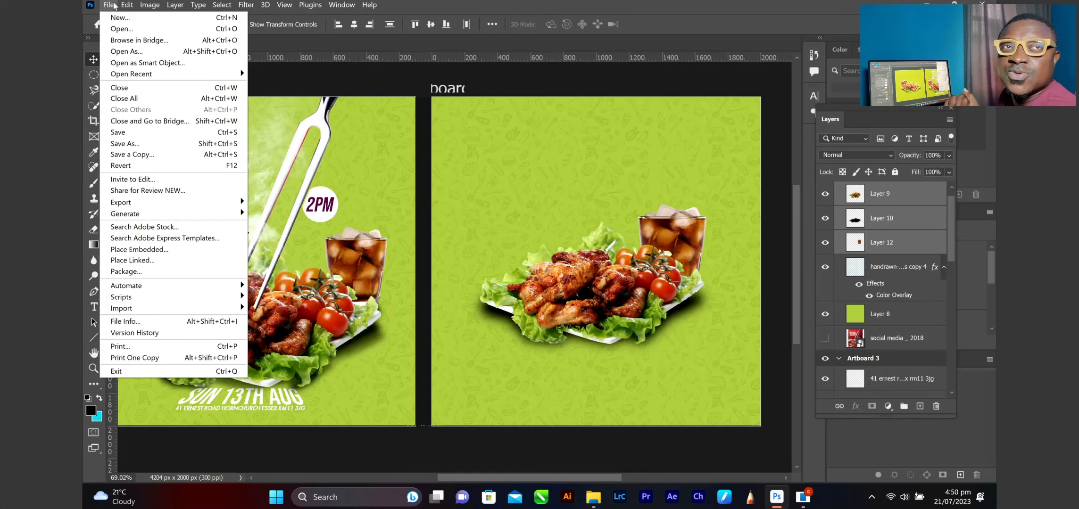
left_click(127, 5)
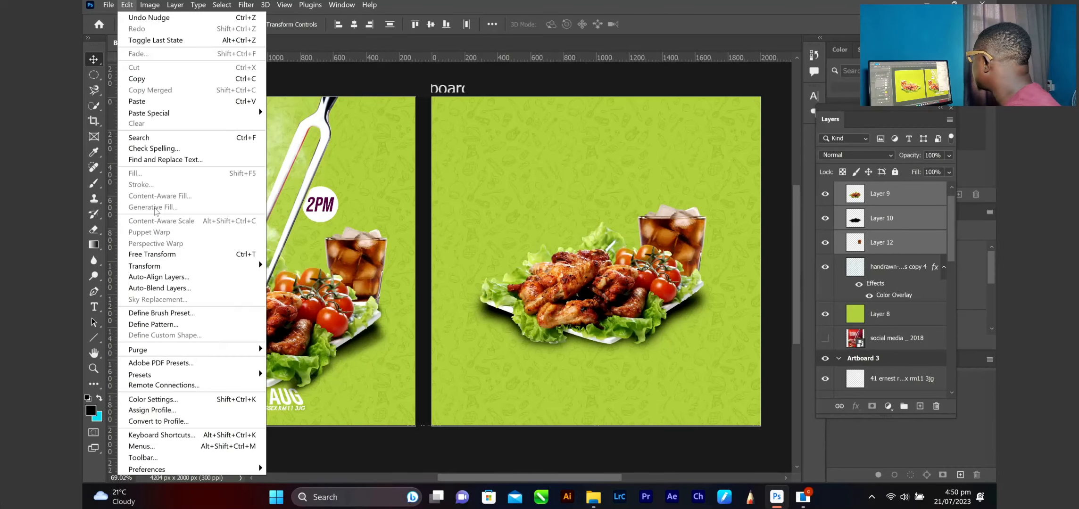
mouse_move(108, 5)
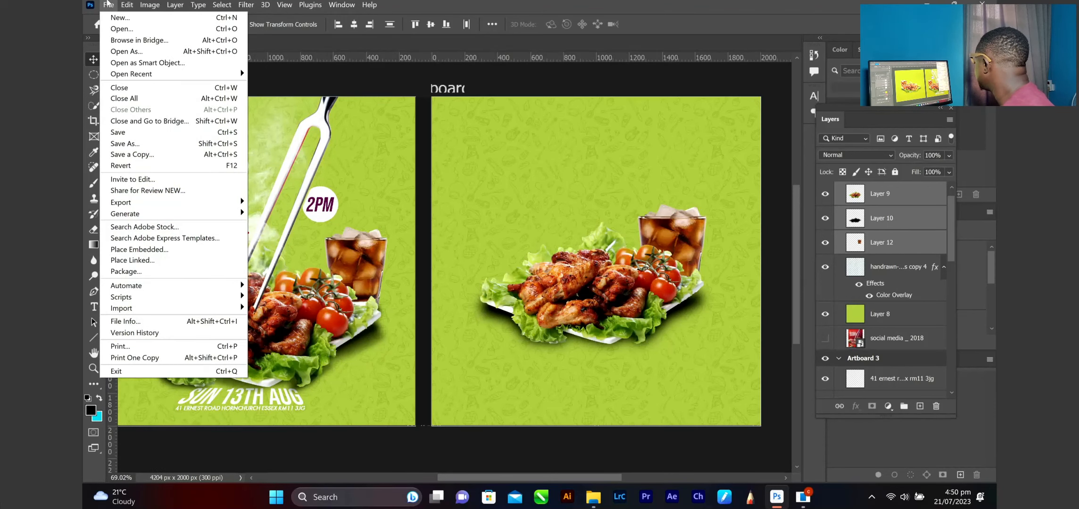
left_click(156, 250)
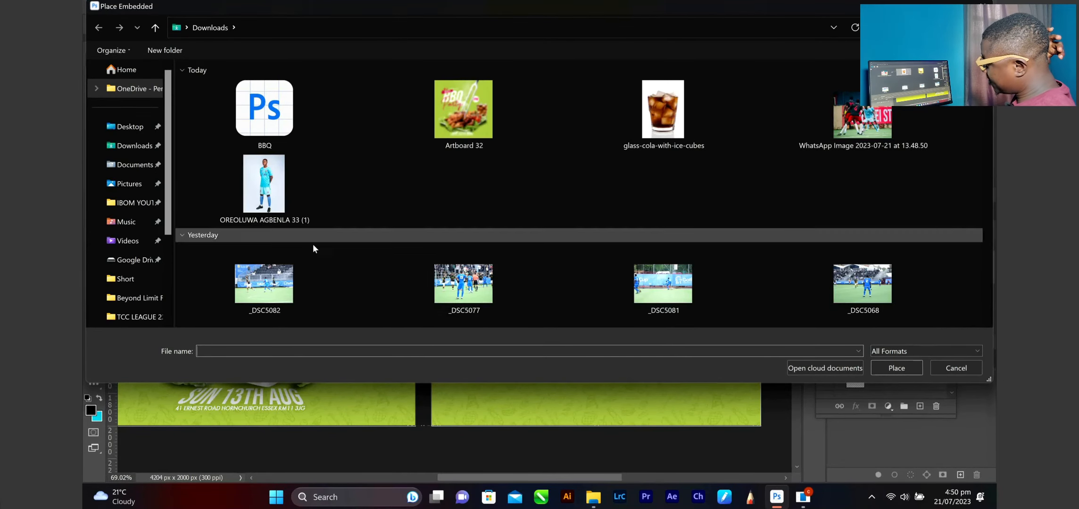
scroll(306, 242, "down", 3)
scroll(486, 224, "down", 10)
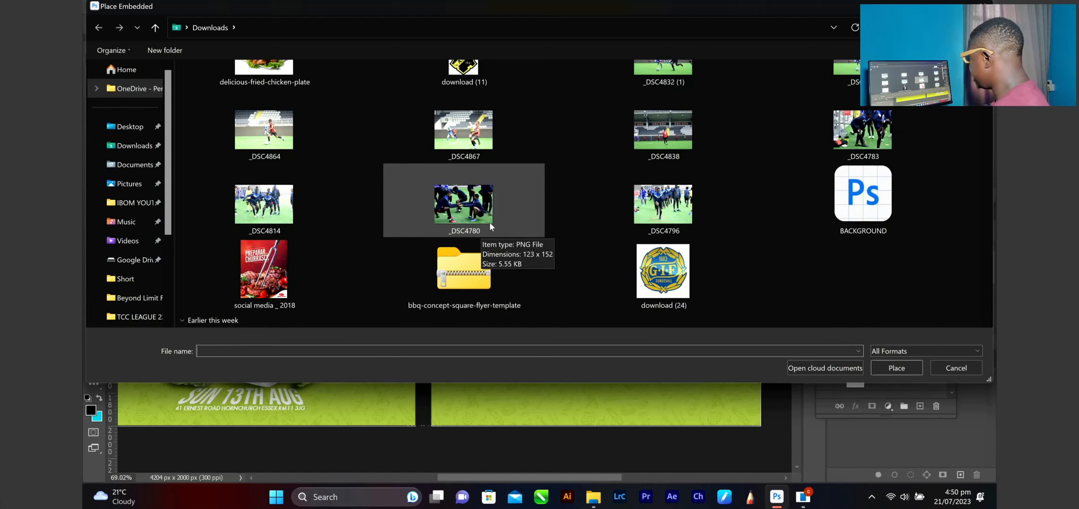
scroll(264, 273, "down", 5)
left_click(264, 77)
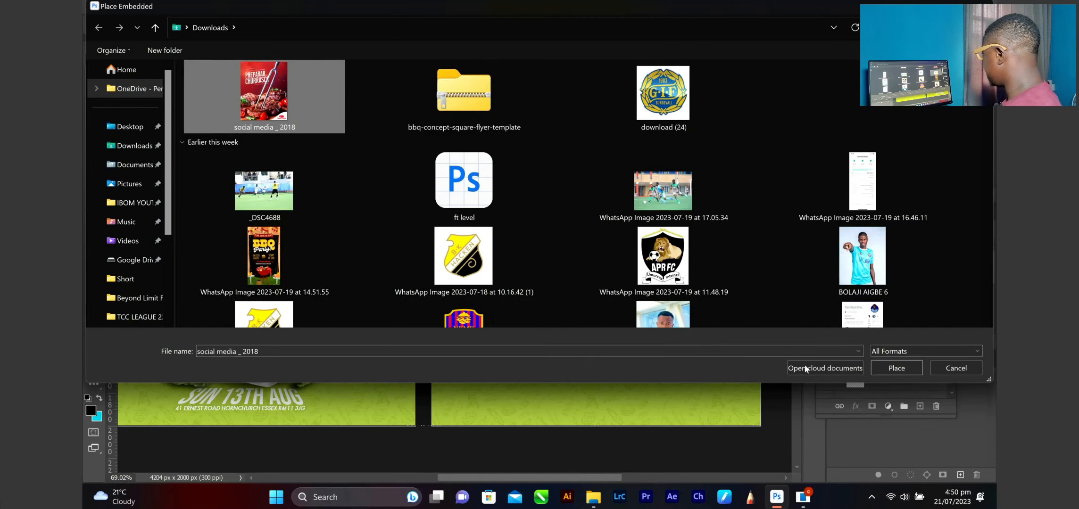
left_click(897, 368)
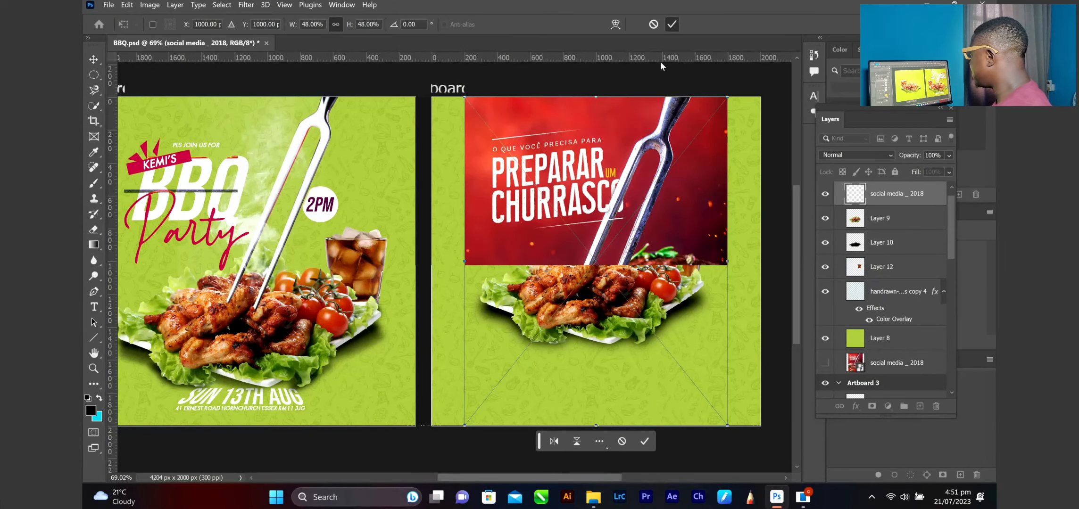
left_click(670, 25)
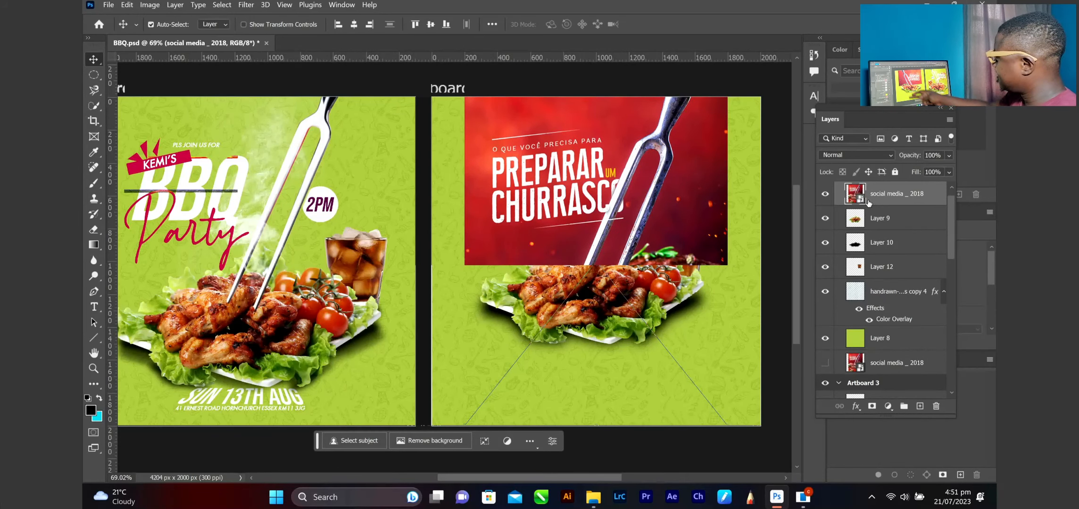
left_click(826, 197)
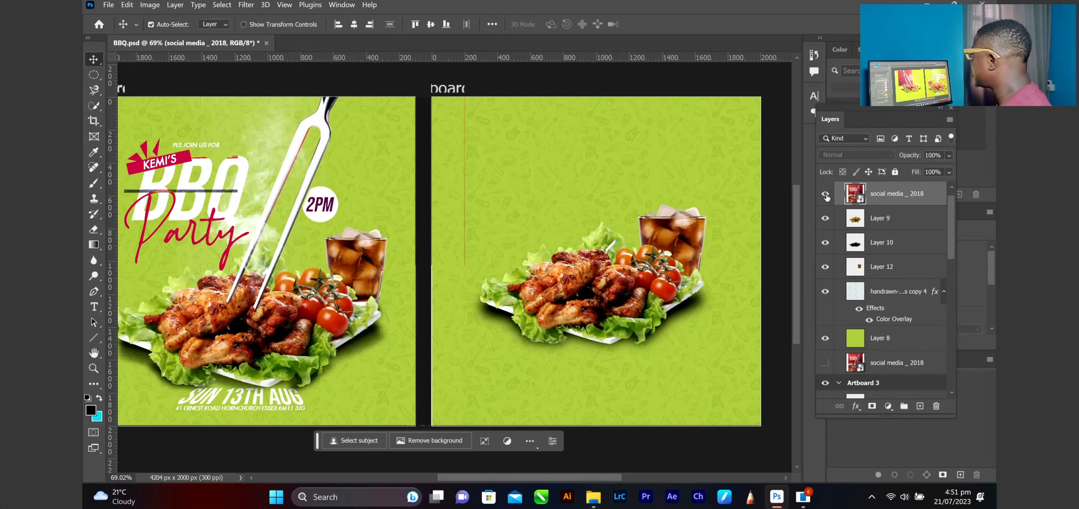
left_click(826, 197)
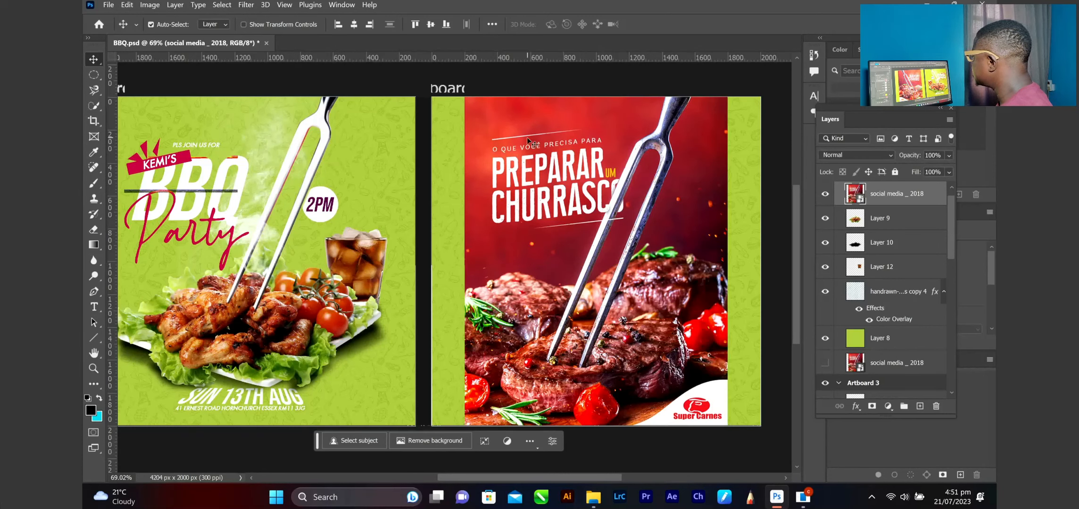
- Trace the barbecue fork in the placed red flyer with the Magnetic Lasso and copy it to a new layer
left_click(91, 91)
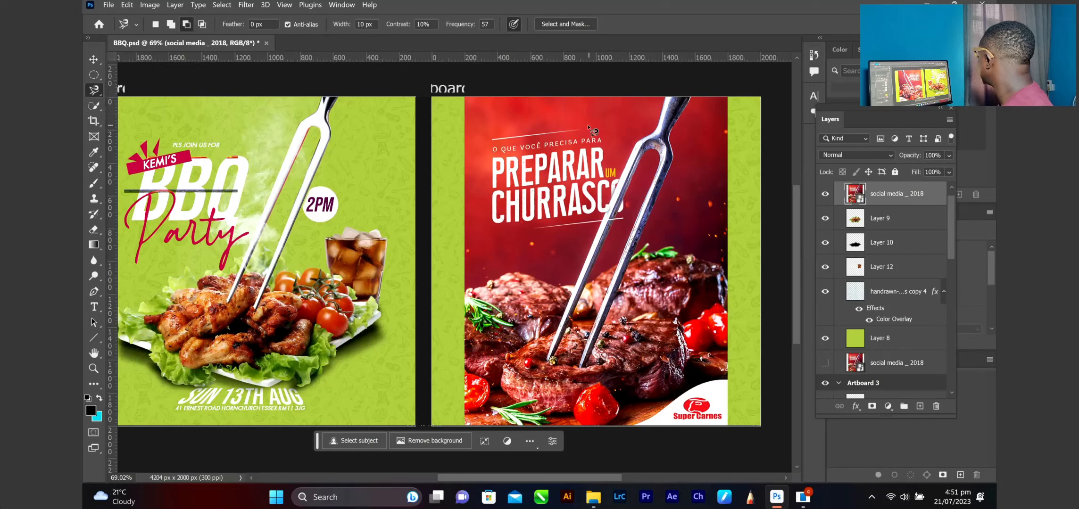
left_click(664, 98)
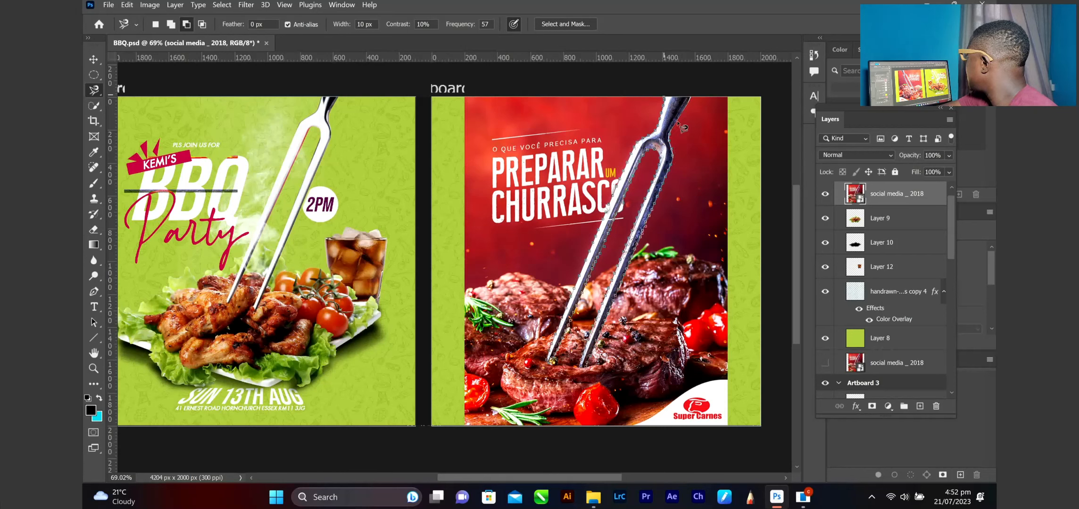
left_click(665, 97)
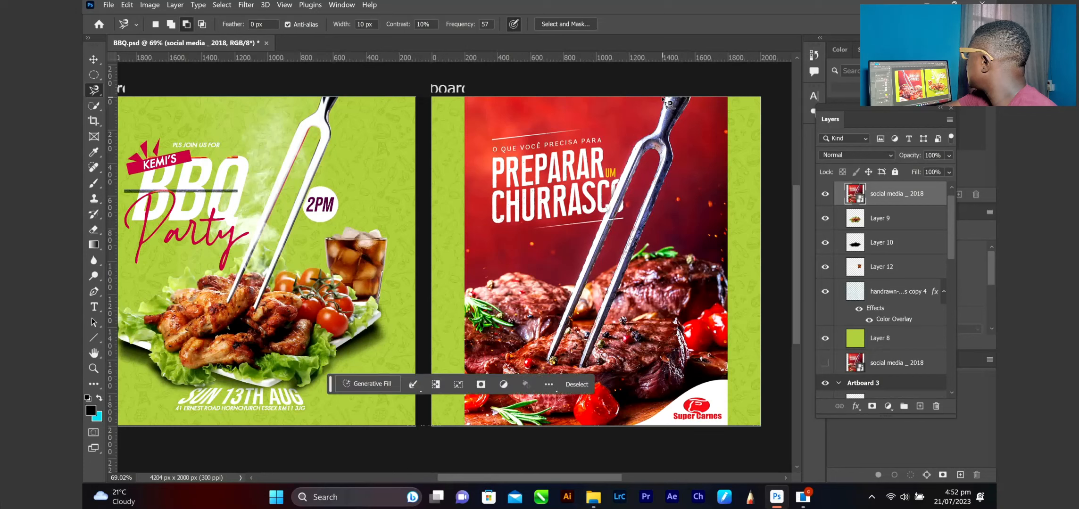
key("ctrl+j")
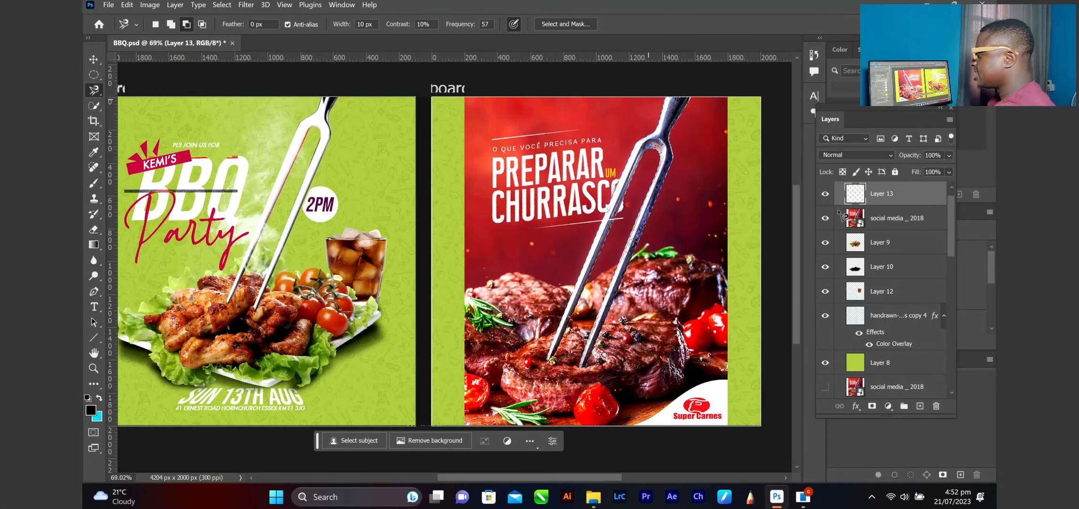
- Hide and delete the placed social media _ 2018 layer beneath the cut-out fork, keeping only the fork above the plate
left_click(826, 220)
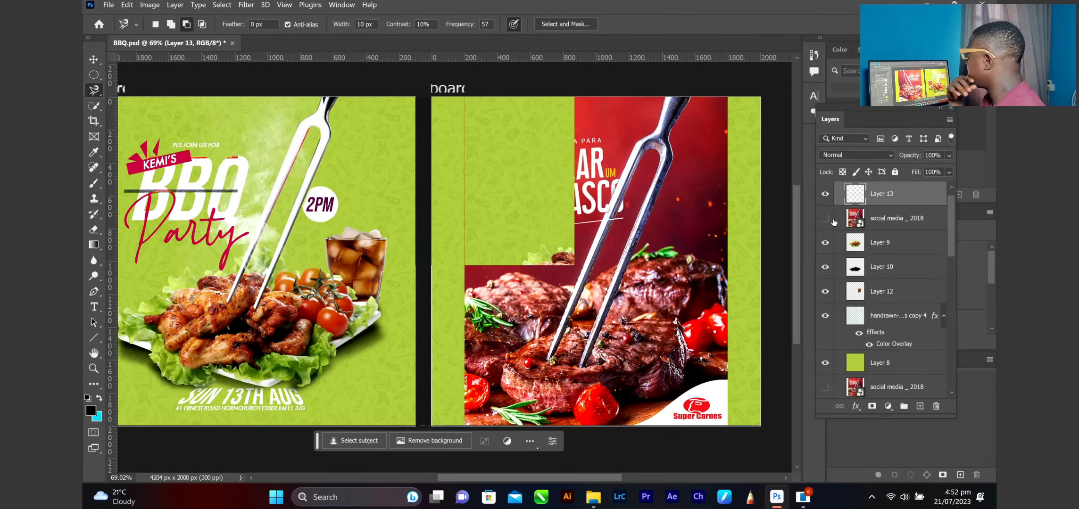
left_click(890, 219)
key("Delete")
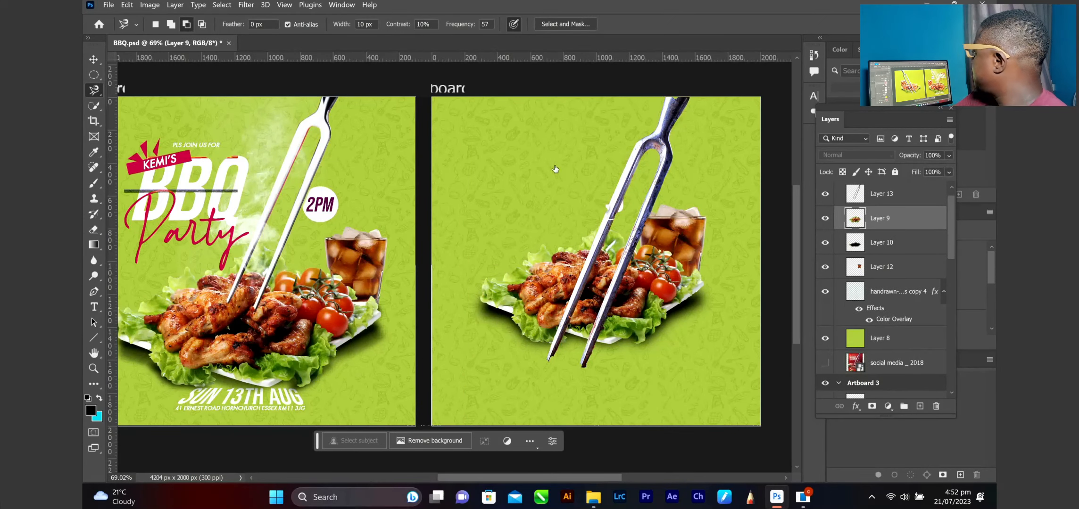
- Scale the cut-out fork proportionally to about 69% so it hangs from the artboard's upper edge with its tips in the chicken
key("v")
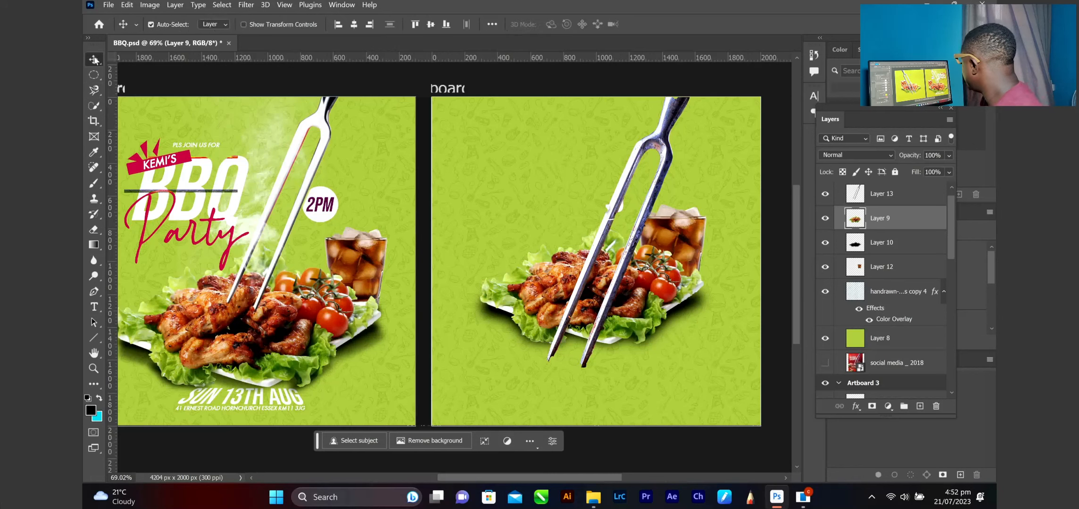
left_click(661, 140)
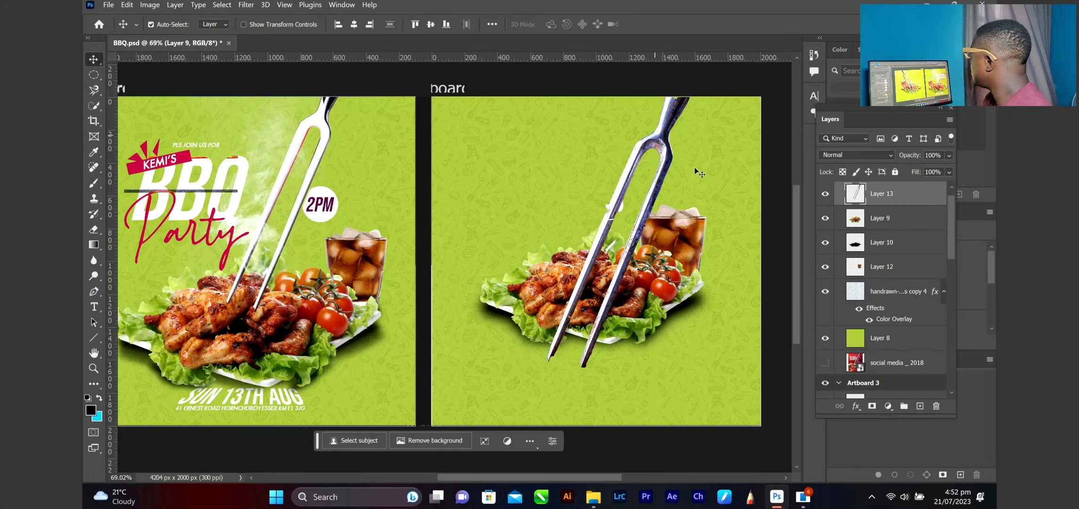
key("ctrl+t")
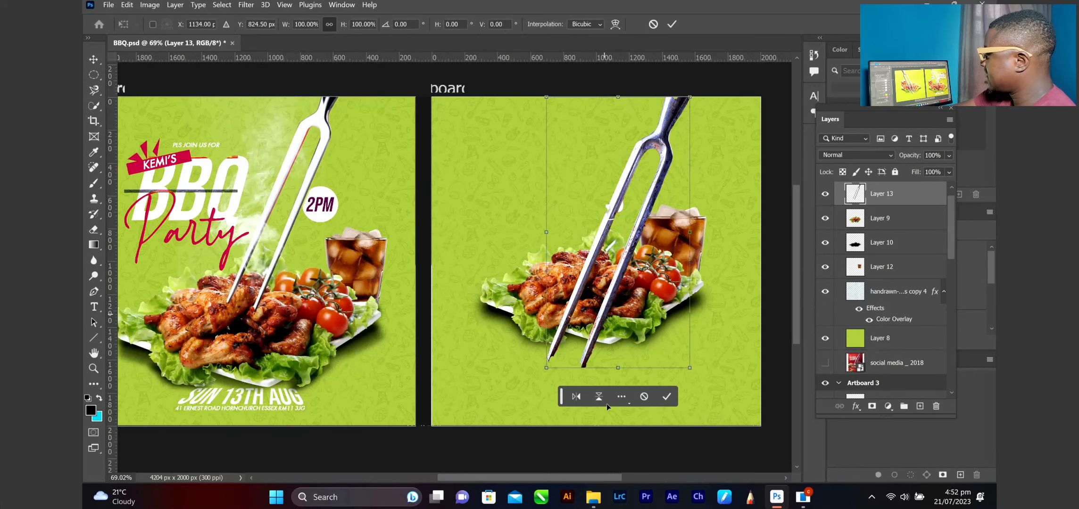
left_click_drag(618, 368, 628, 285)
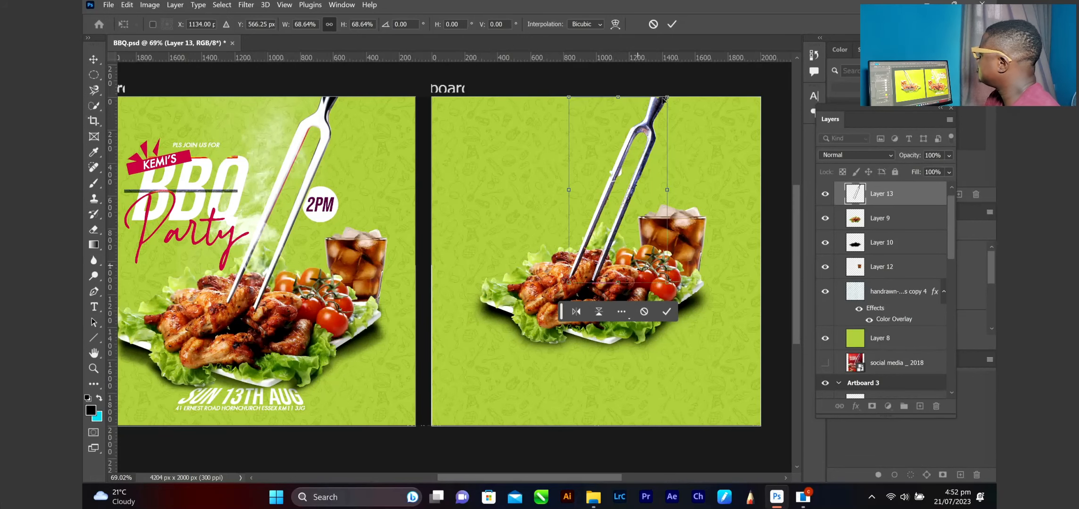
left_click_drag(669, 95, 689, 78)
left_click(672, 24)
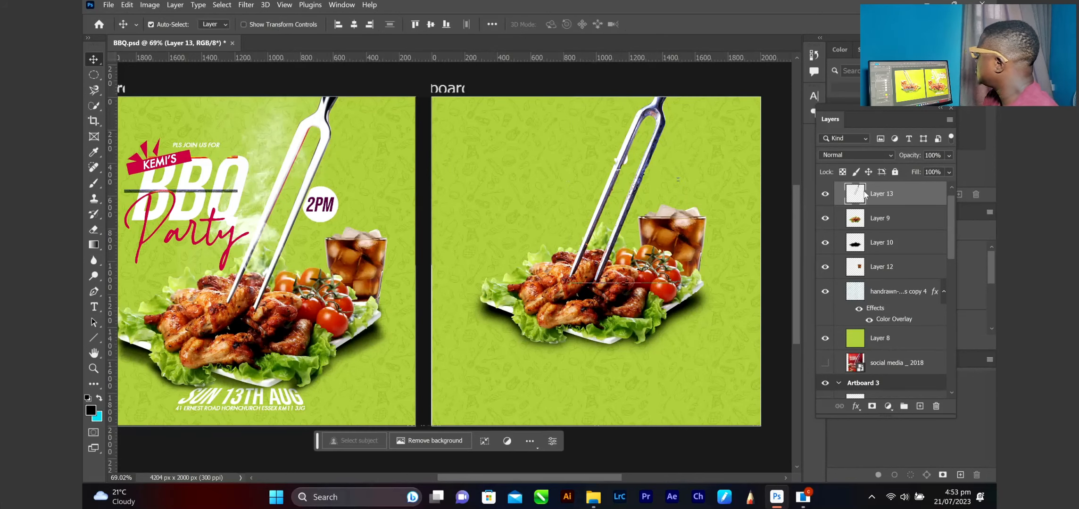
- Load the fork layer's outline as a selection and run Generative Fill on it with a prompt beginning "generate a new f"
left_click(859, 194, "ctrl")
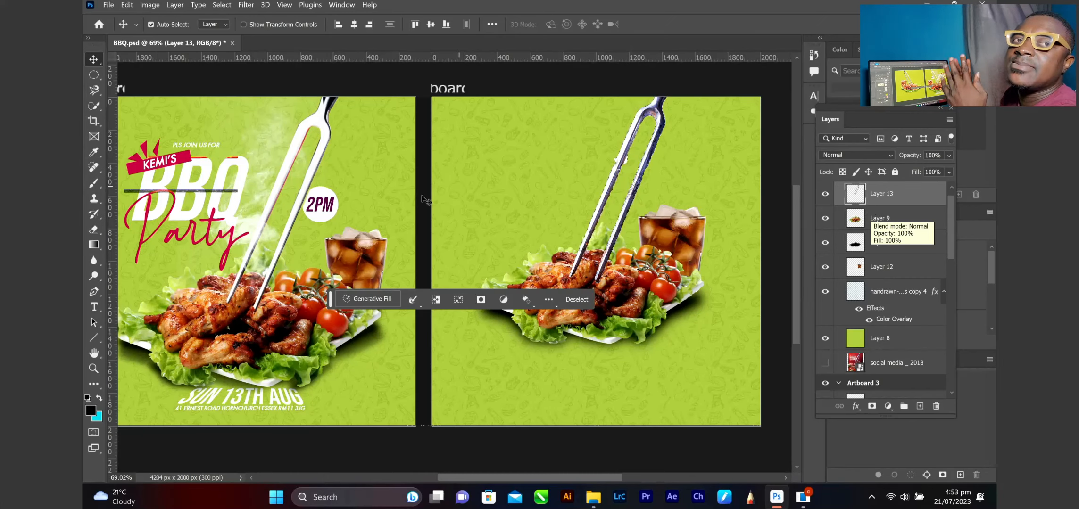
left_click(375, 298)
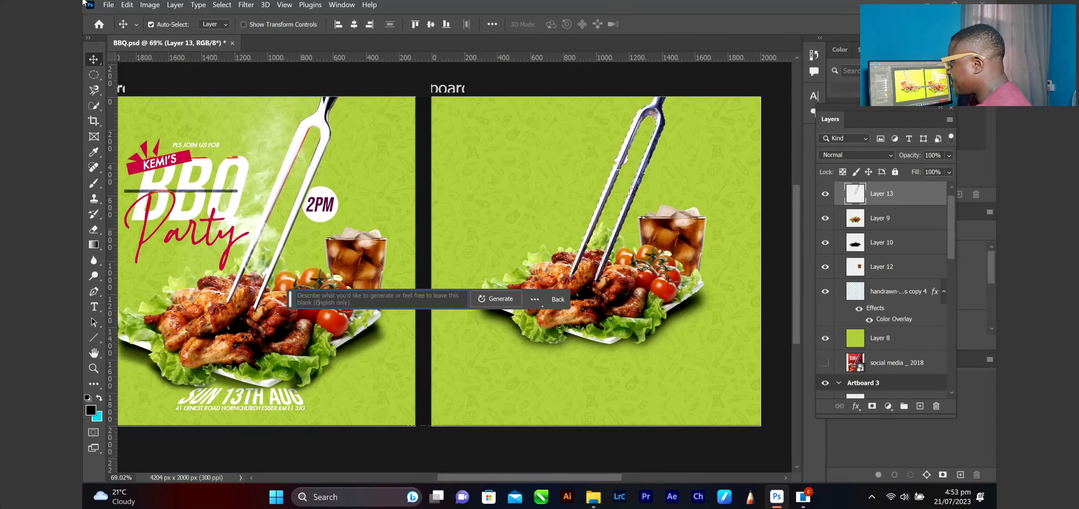
type("ge")
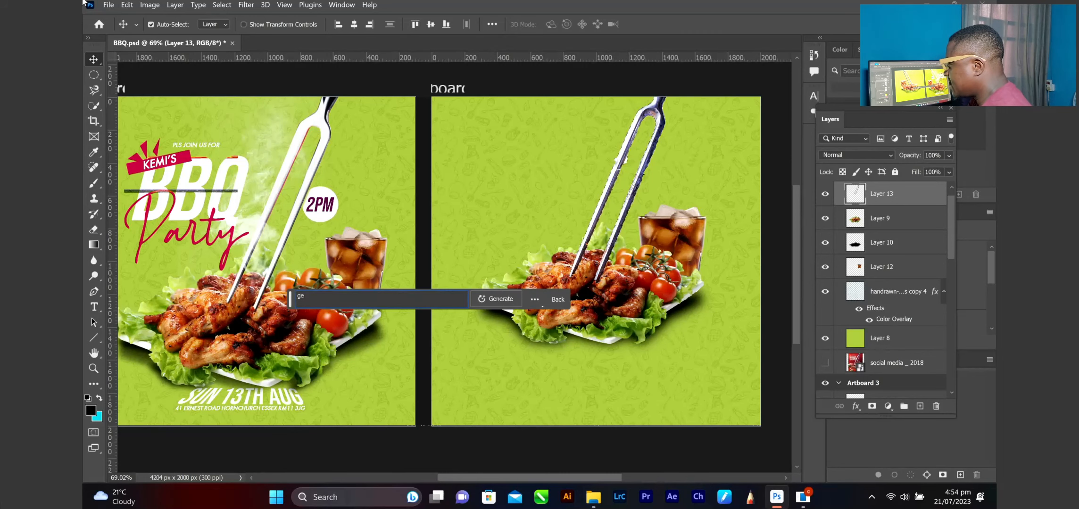
type("nera")
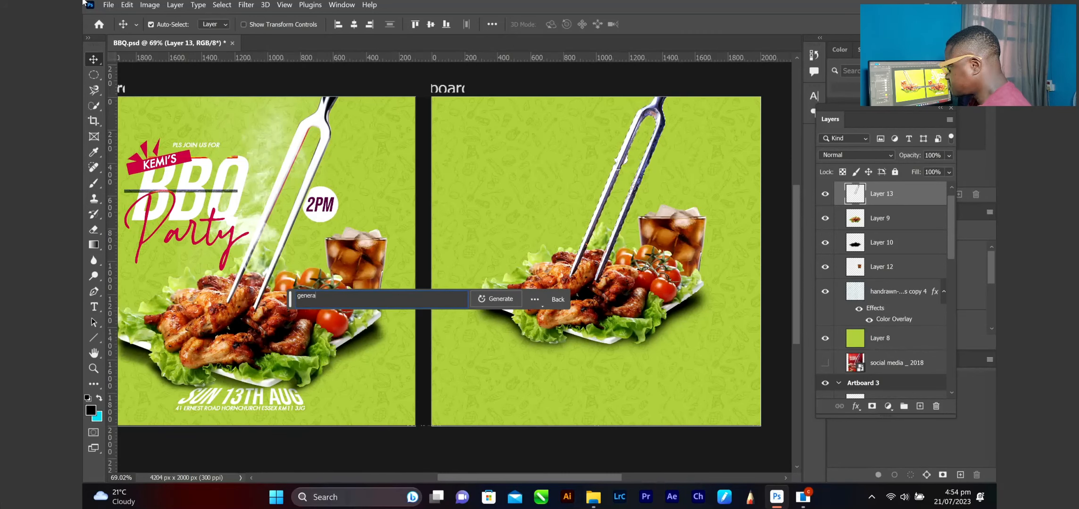
type("te anew")
key("BackSpace")
key("BackSpace")
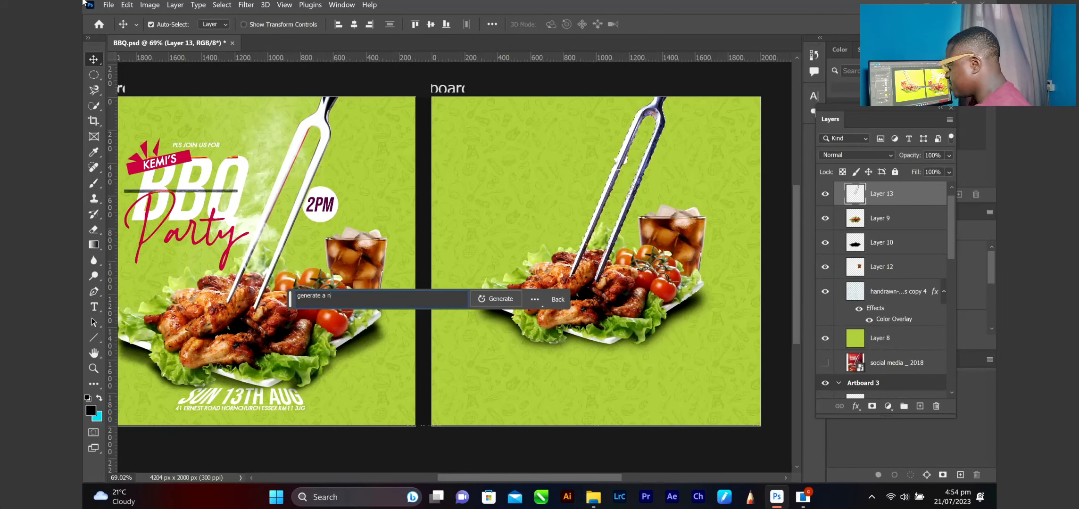
type("w f...")
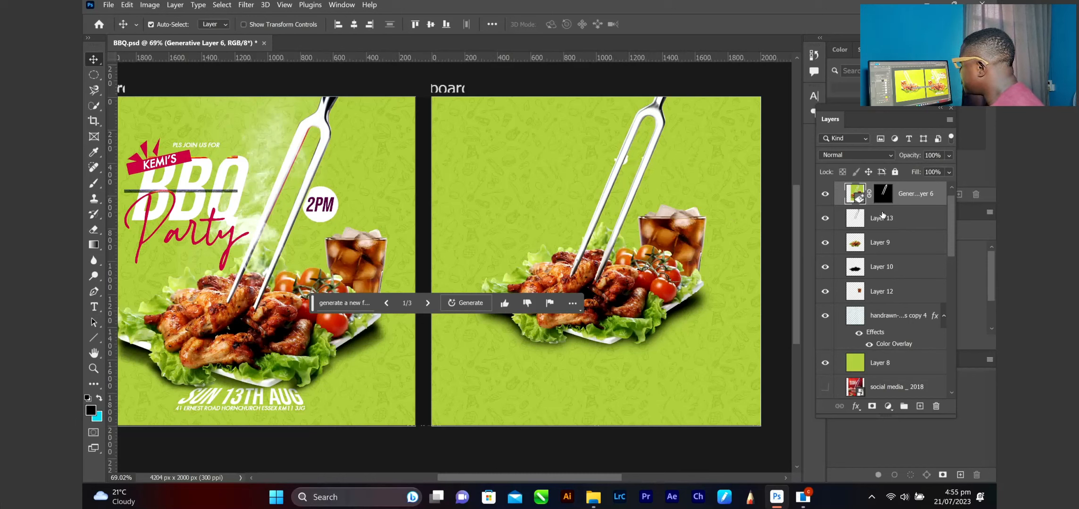
- Merge the generated fork layer with the cut-out fork in Layer 13 into a single layer
left_click(914, 222, "shift")
right_click(913, 221)
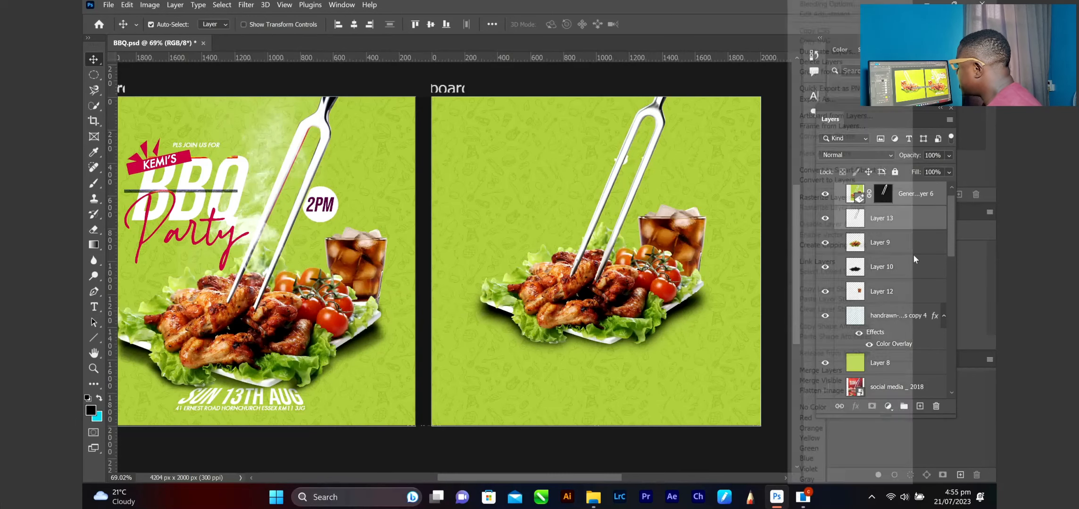
left_click(869, 380)
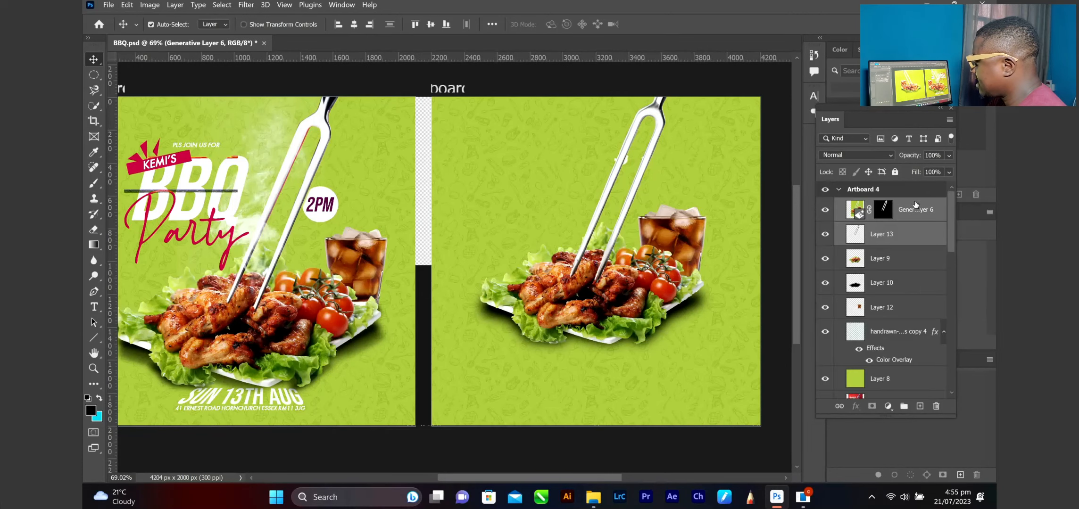
right_click(911, 232)
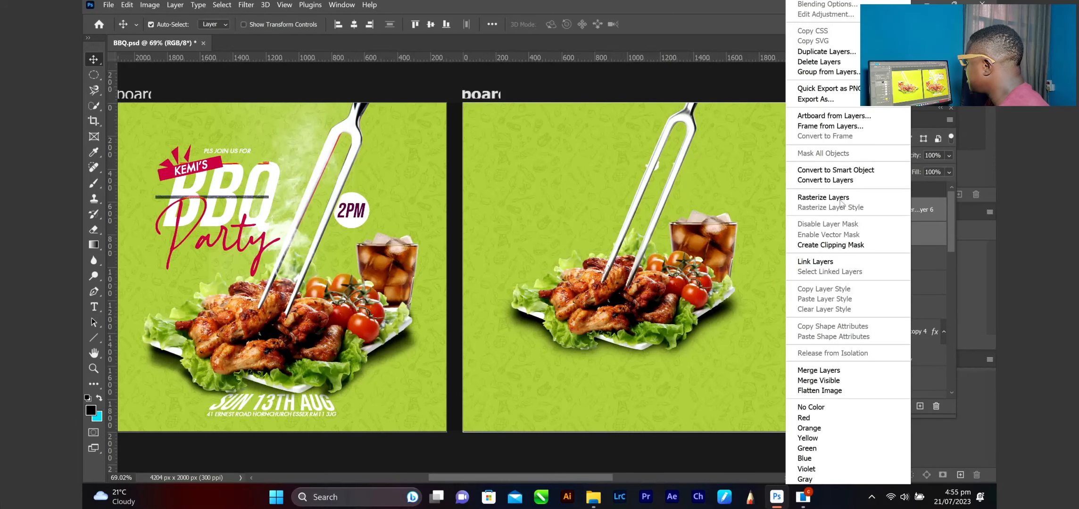
left_click(819, 381)
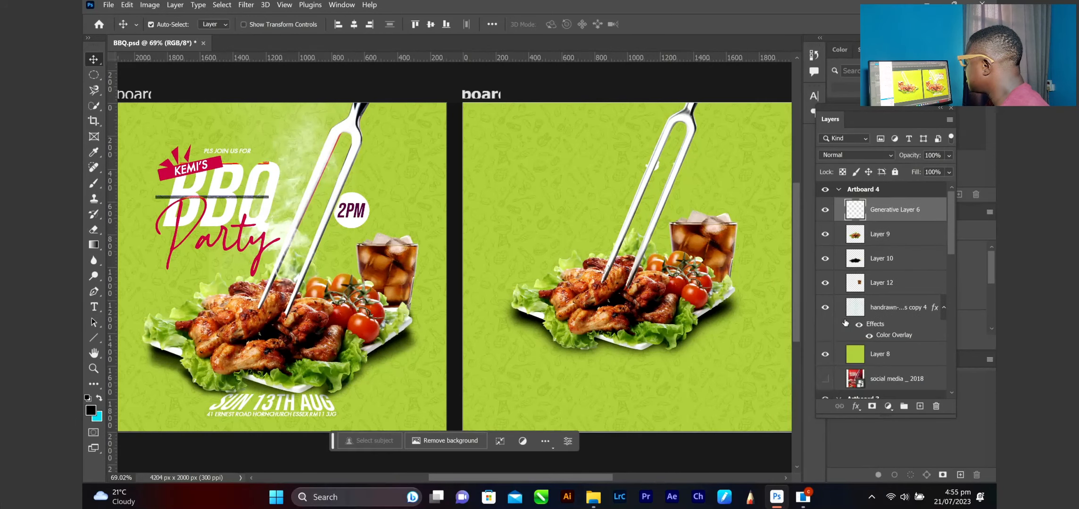
- Remove the leftover white patches along the fork's prongs with the Magic Eraser at tolerance 32
left_click(94, 230)
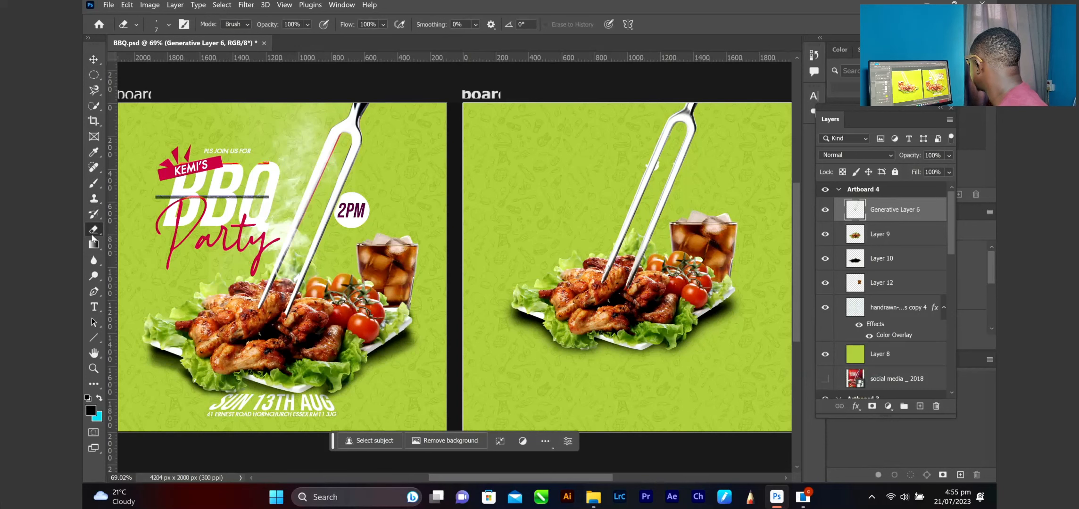
left_click(139, 255)
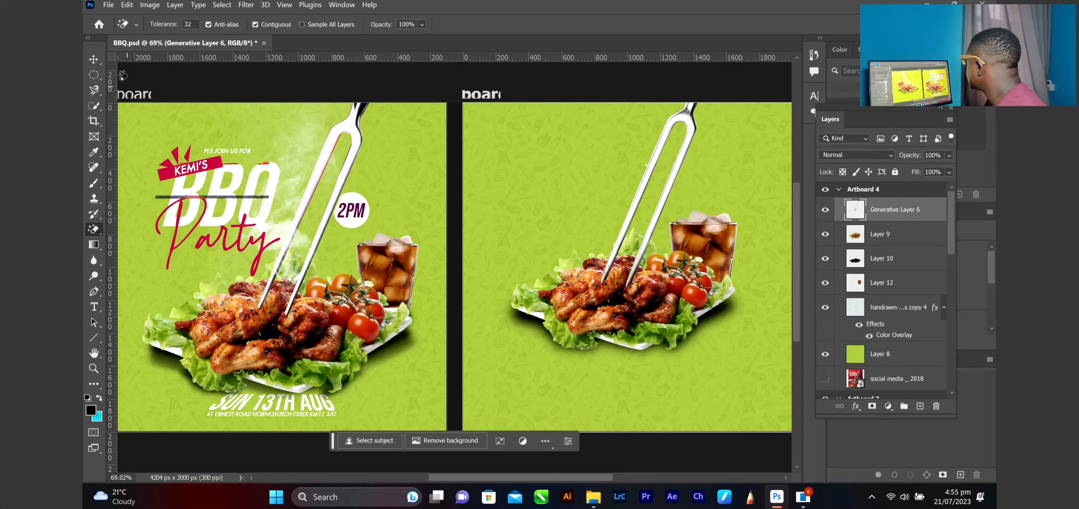
left_click(95, 59)
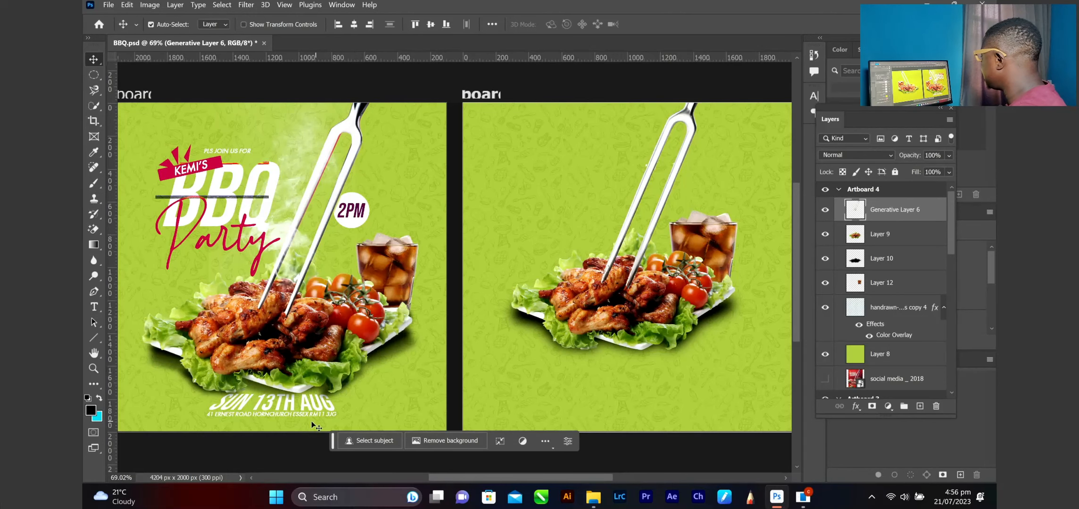
right_click(272, 403)
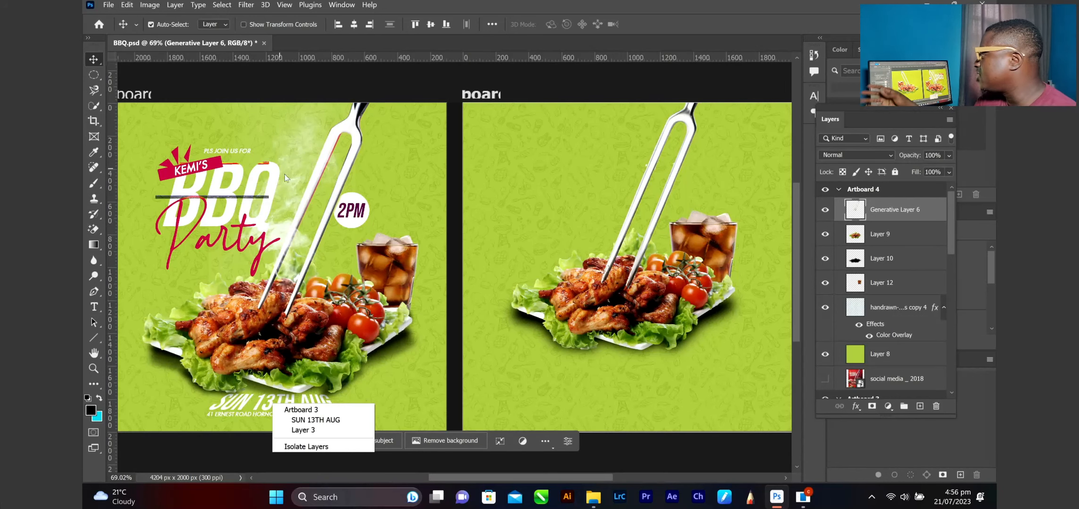
left_click(511, 478)
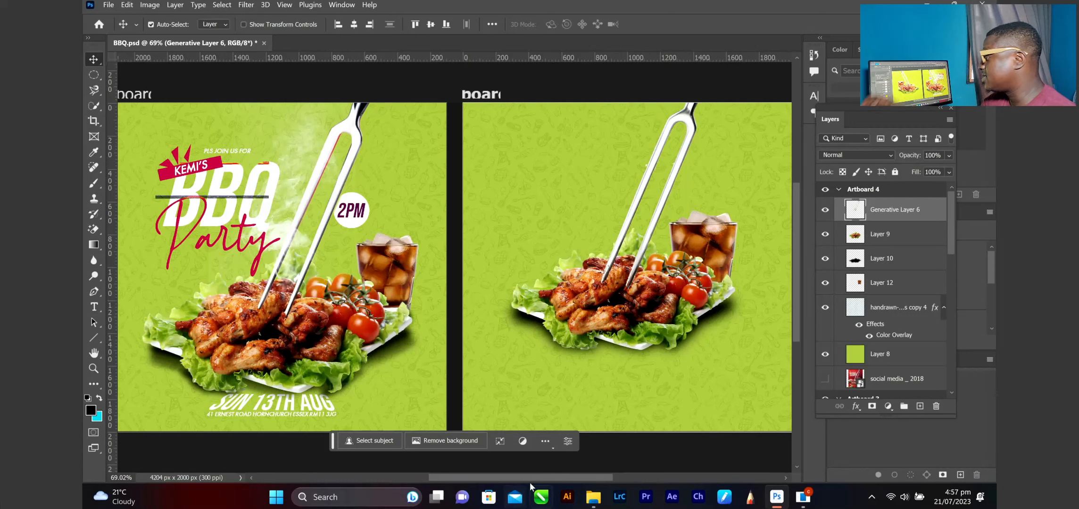
left_click_drag(533, 478, 557, 478)
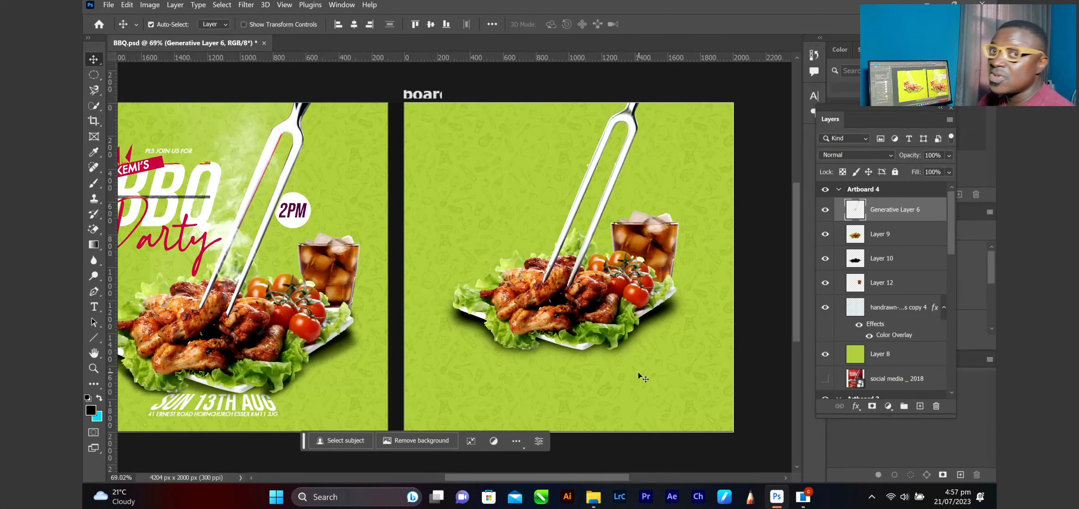